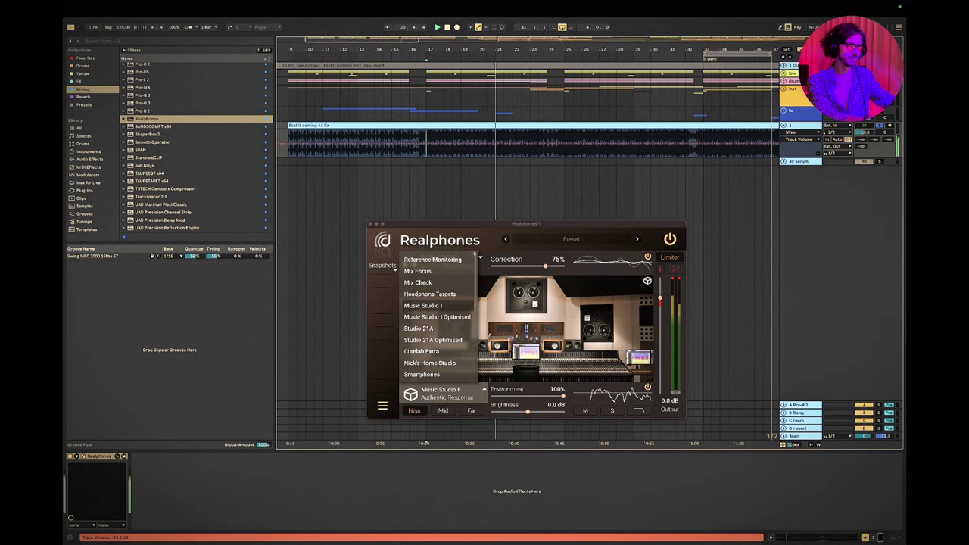
Step: Lower the reference track's volume, switch the Music Studio I environment to the Far monitors, and play from bar 17
left_click_drag(881, 144, 881, 156)
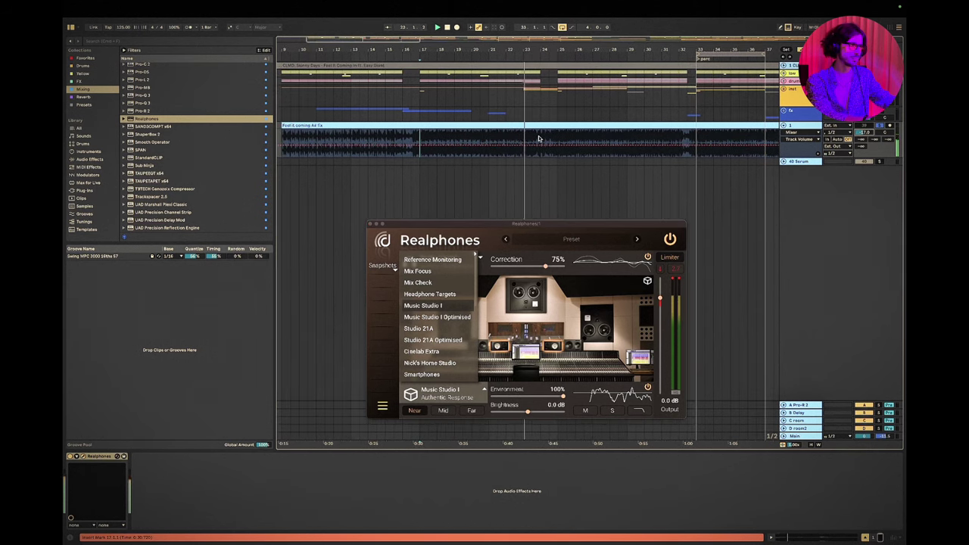
left_click(471, 411)
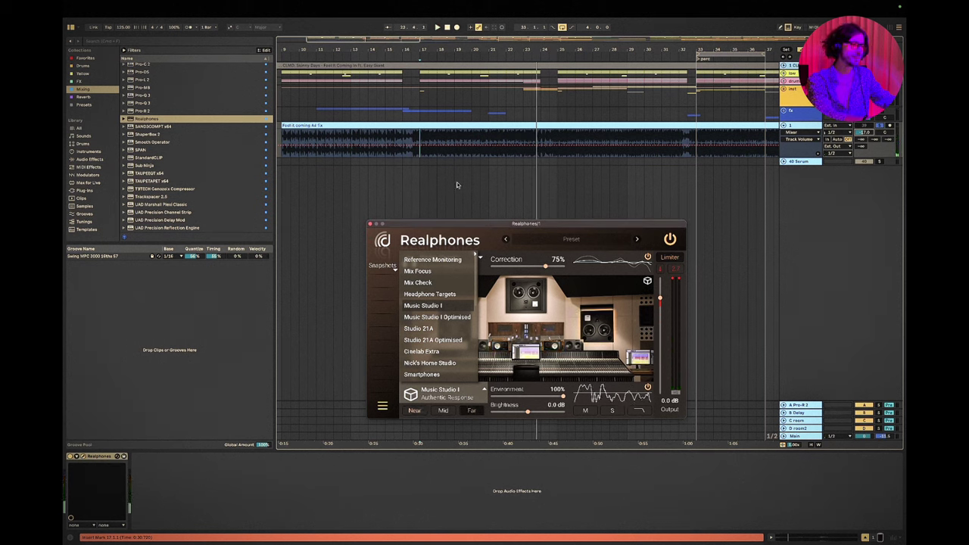
left_click(420, 136)
key("space")
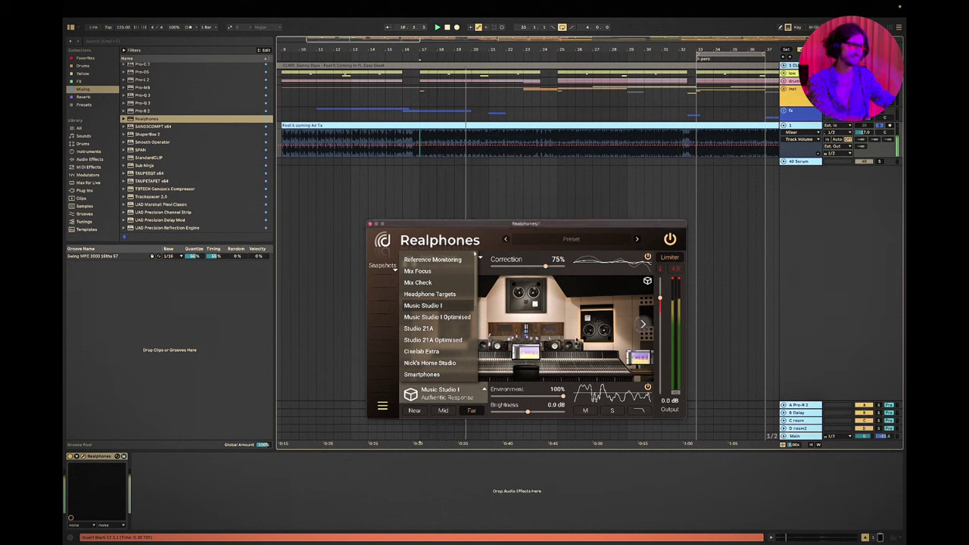
Step: Enable the low-pass listening filter on the reference track's Realphones and lower its output to -4.9 dB, then stop playback
left_click(639, 409)
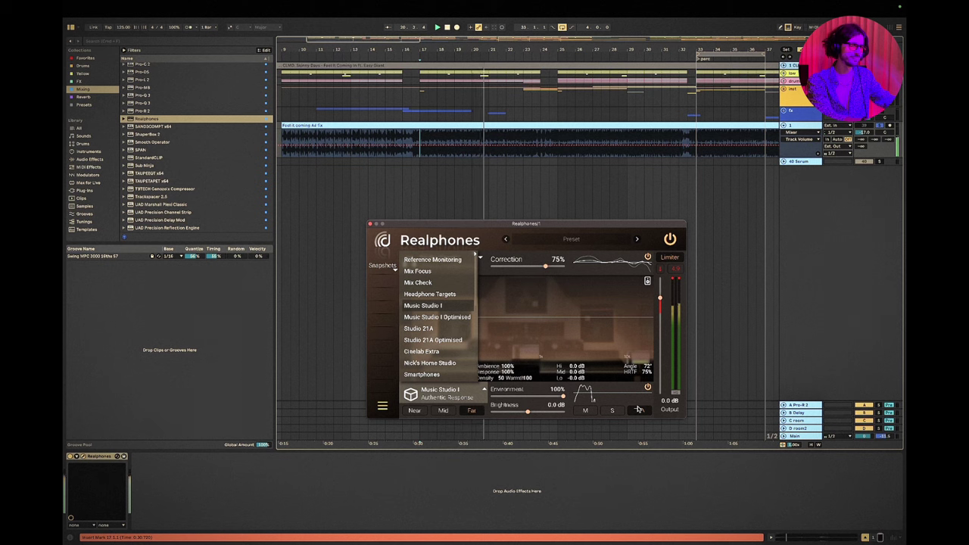
scroll(658, 274, "down", 5)
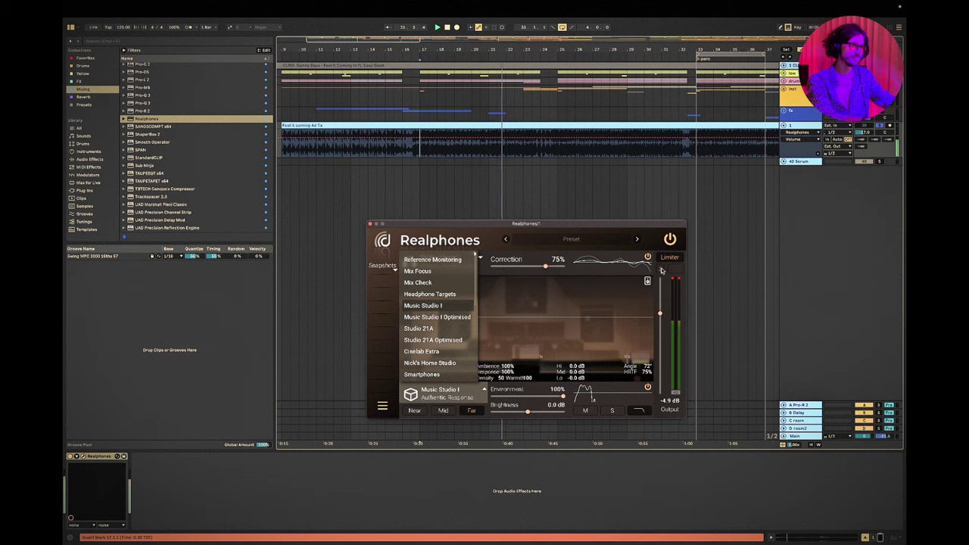
key("space")
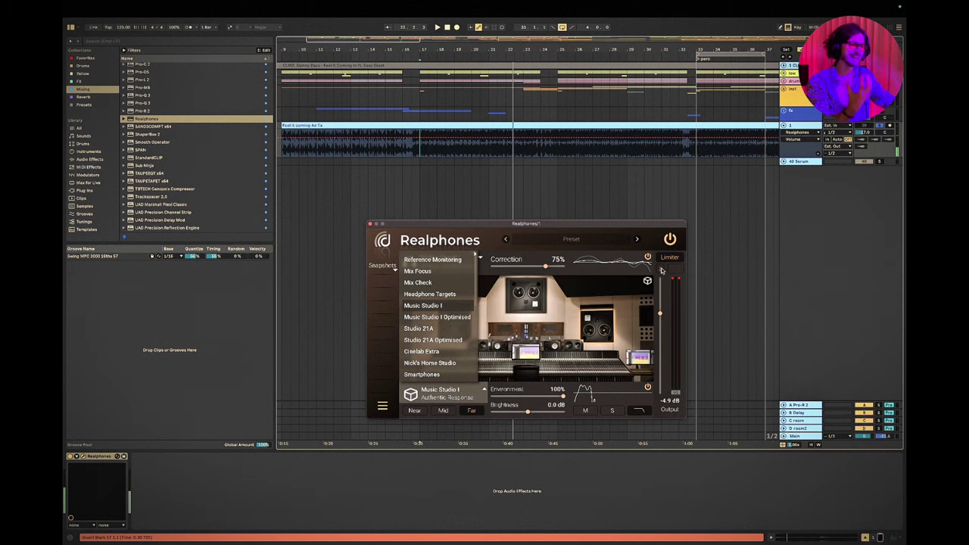
Step: Unsolo the reference track and set the Auto Filter on the Main track to 120 Hz
left_click(882, 126)
left_click(810, 439)
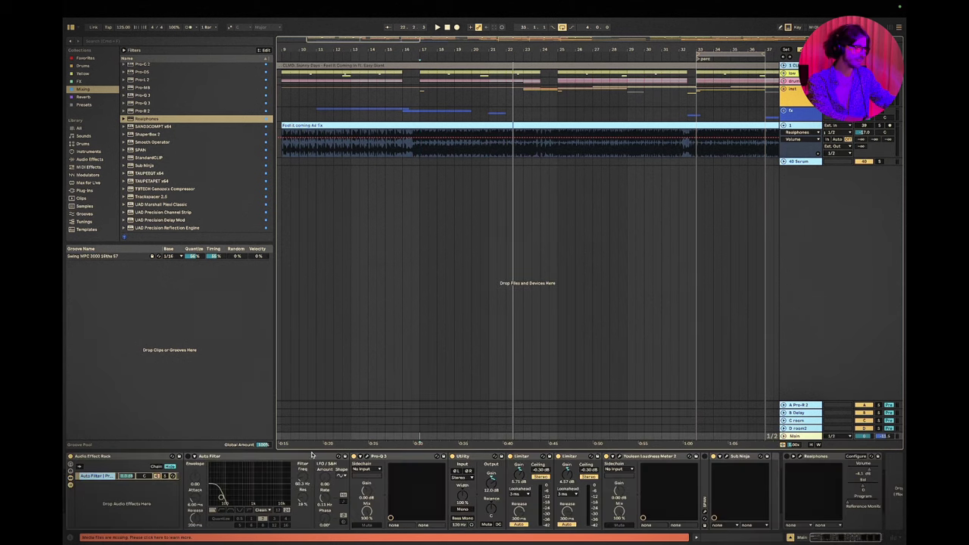
left_click(212, 457)
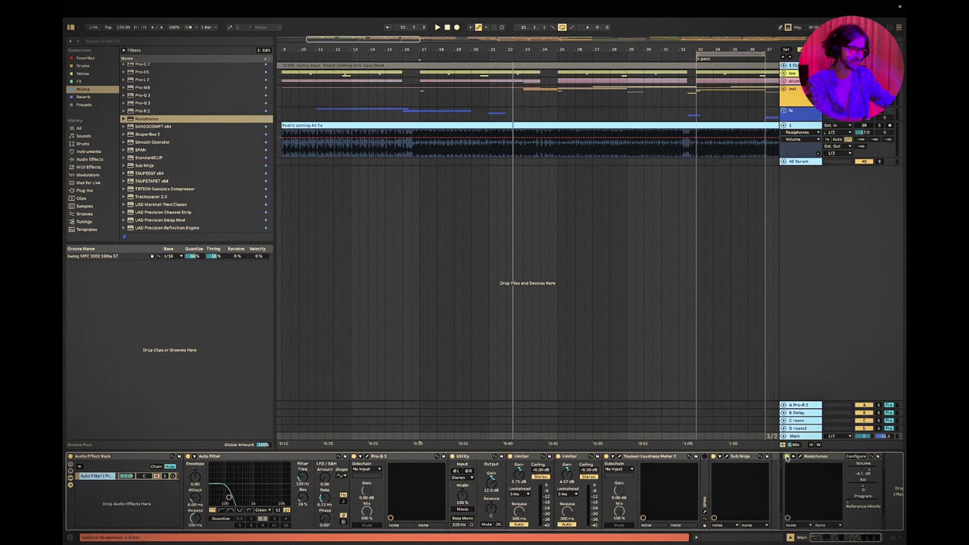
Step: Load Music Studio I with Mid monitors and the low-pass listening filter in the Main track's Realphones, and audition the mix from bar 17
key("super+alt+p")
left_click(421, 402)
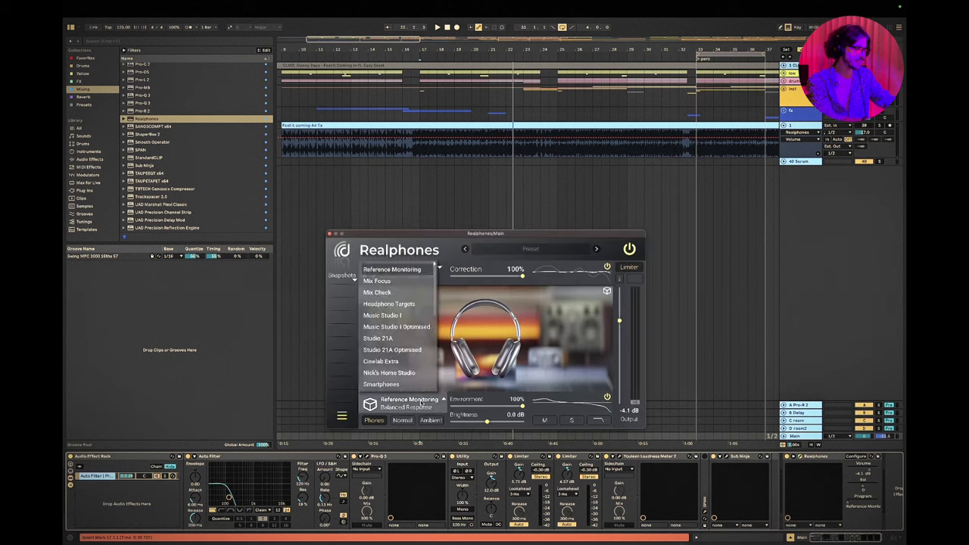
left_click(393, 316)
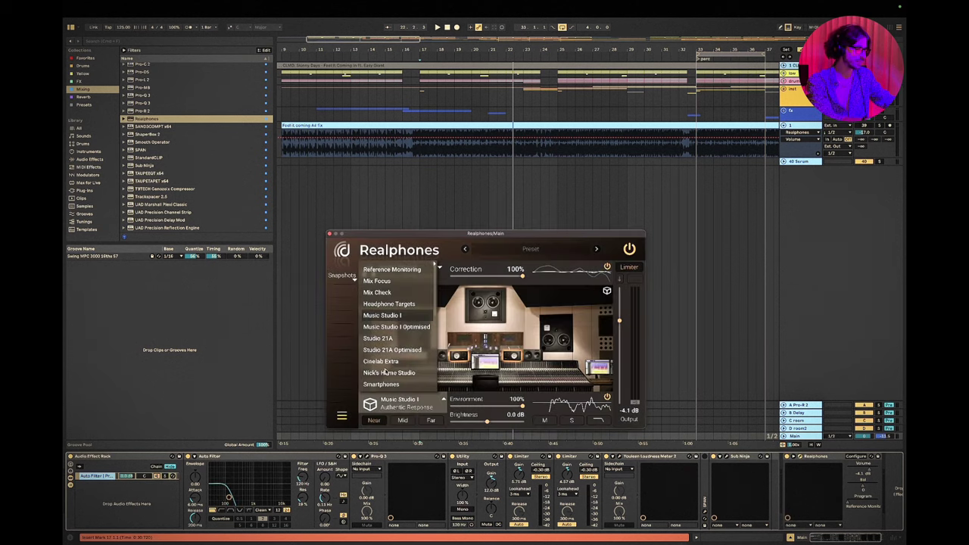
left_click(599, 422)
left_click(403, 421)
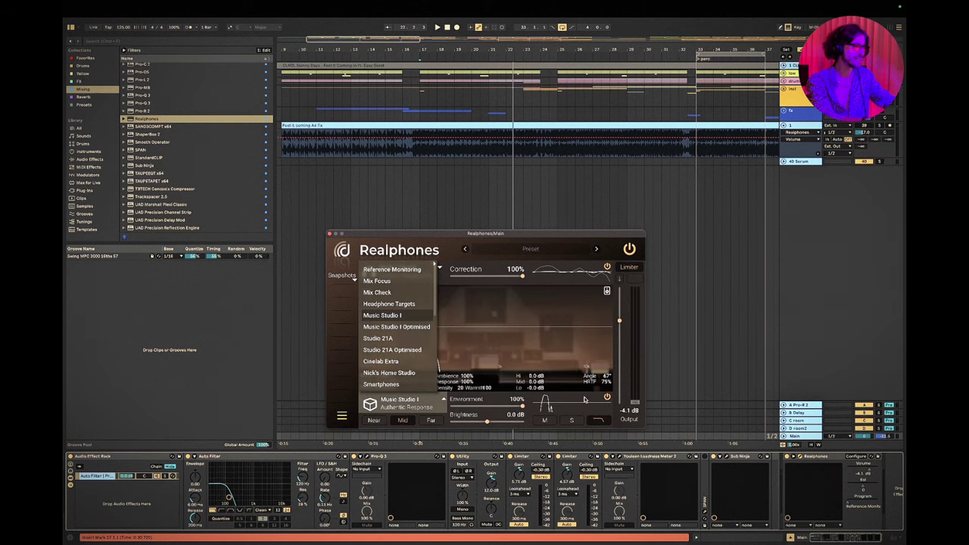
left_click(422, 82)
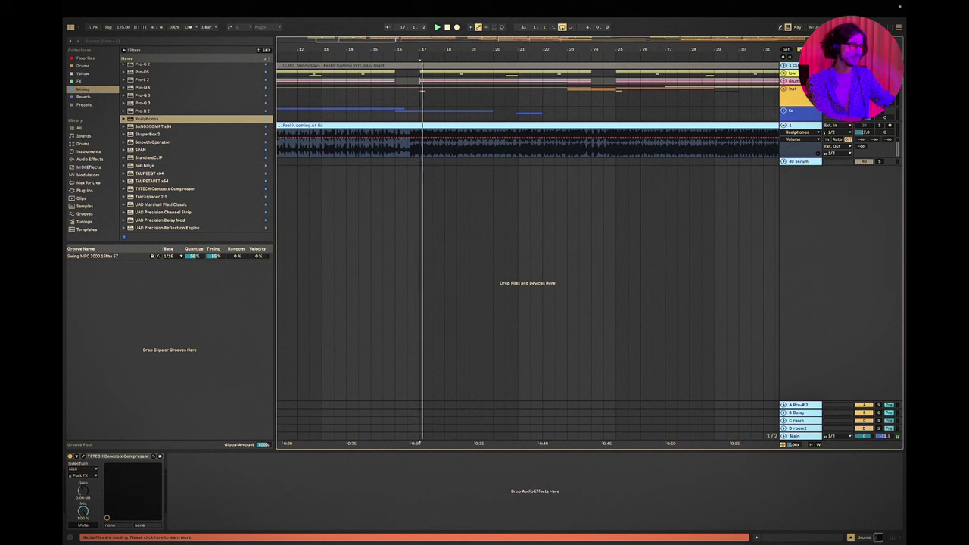
left_click(795, 436)
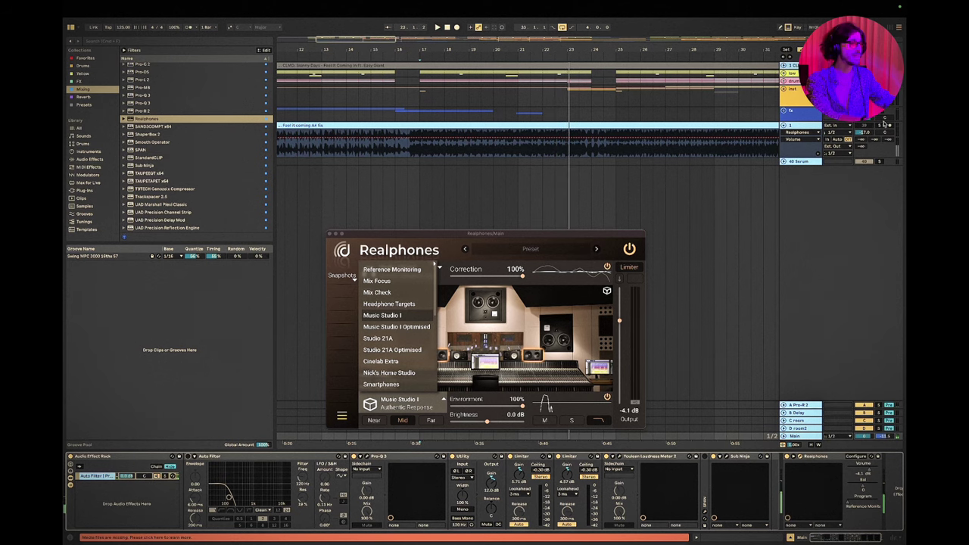
Step: Solo the reference track, switch its Realphones to the Mid monitors, and play it for comparison
left_click(814, 128)
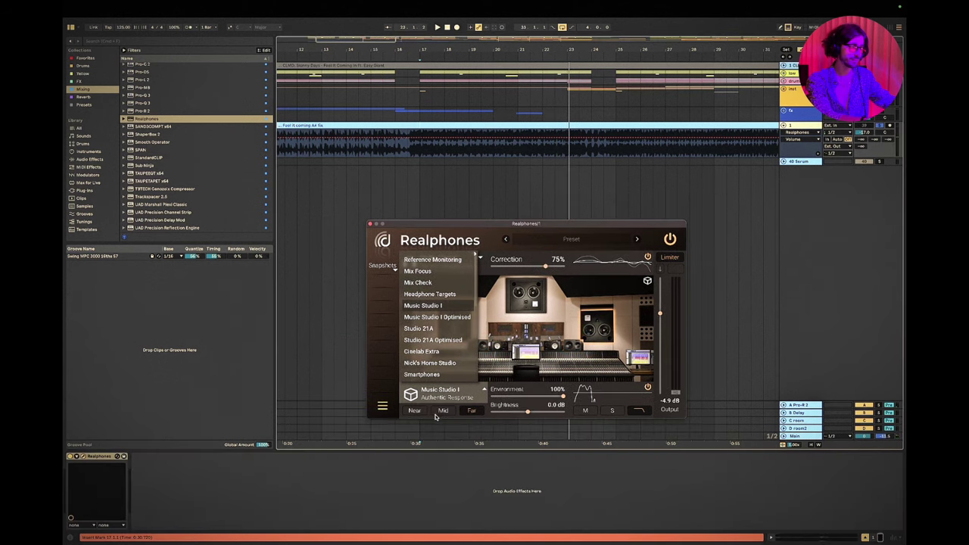
left_click(440, 412)
key("space")
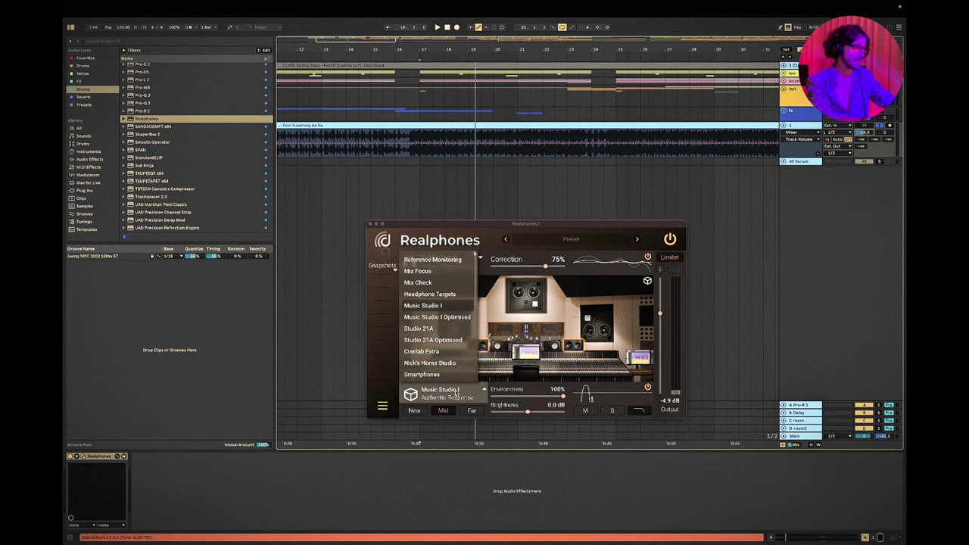
Step: Load the Cinelab Extra environment with the Lounge monitors on the reference track and start playback
scroll(456, 395, "down", 4)
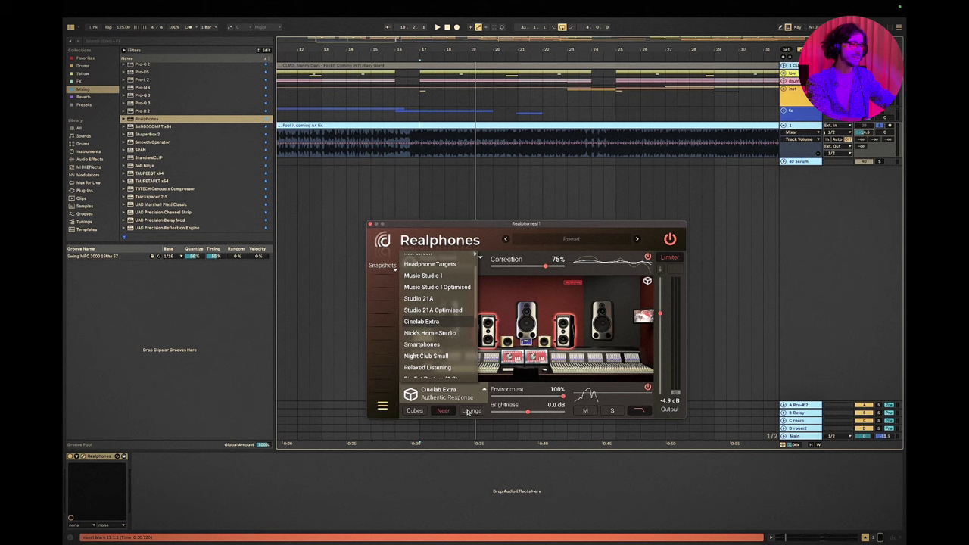
left_click(470, 410)
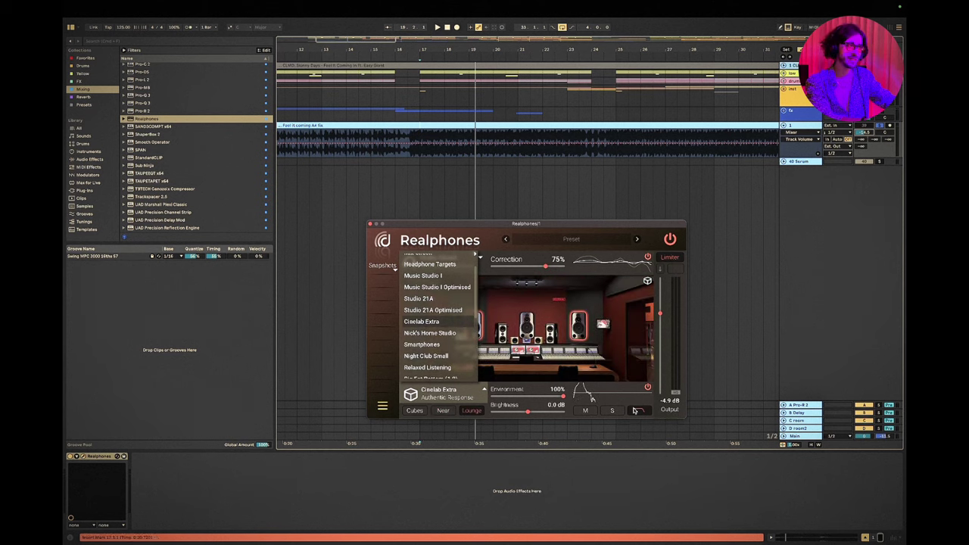
key("space")
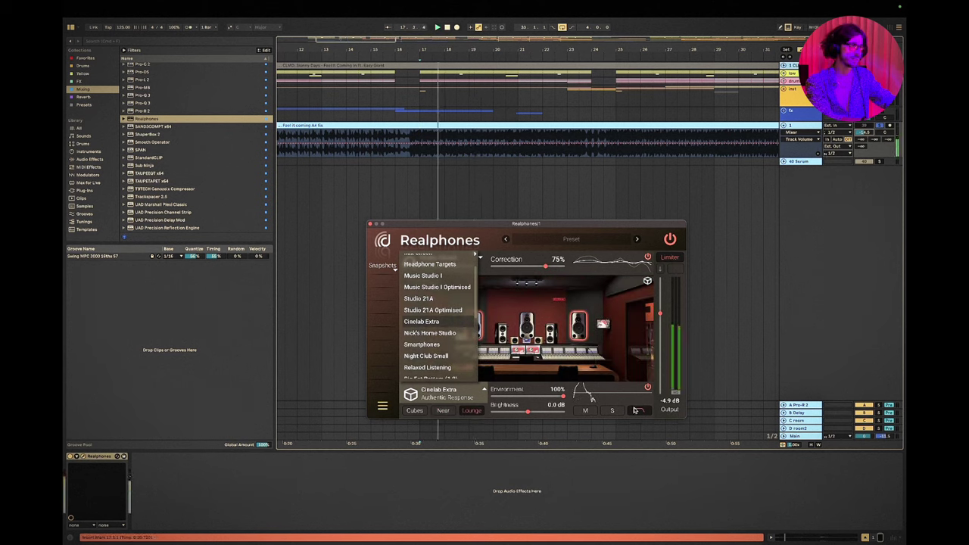
Step: Turn off the low-pass listening filter on the reference track and play it from bar 17 through the Lounge monitors
left_click(638, 411)
left_click(420, 155)
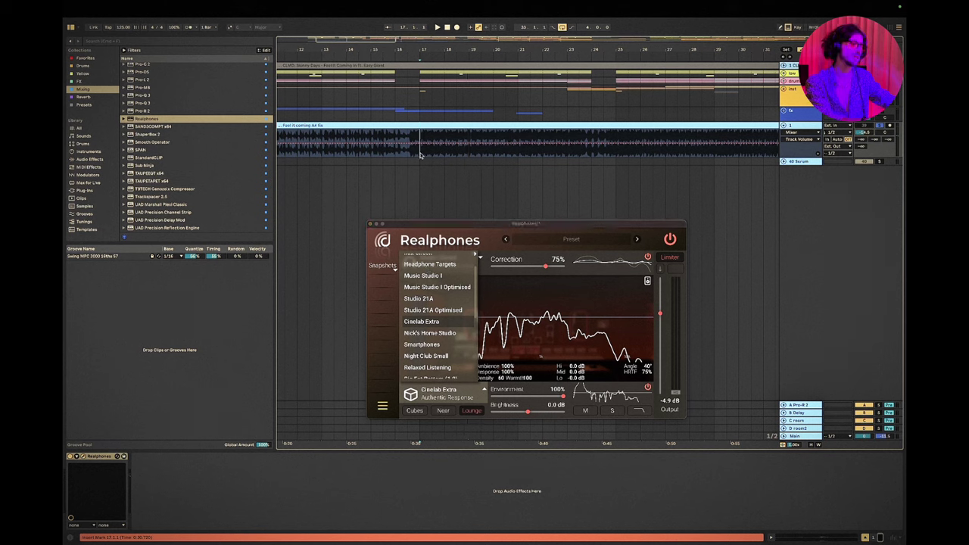
key("space")
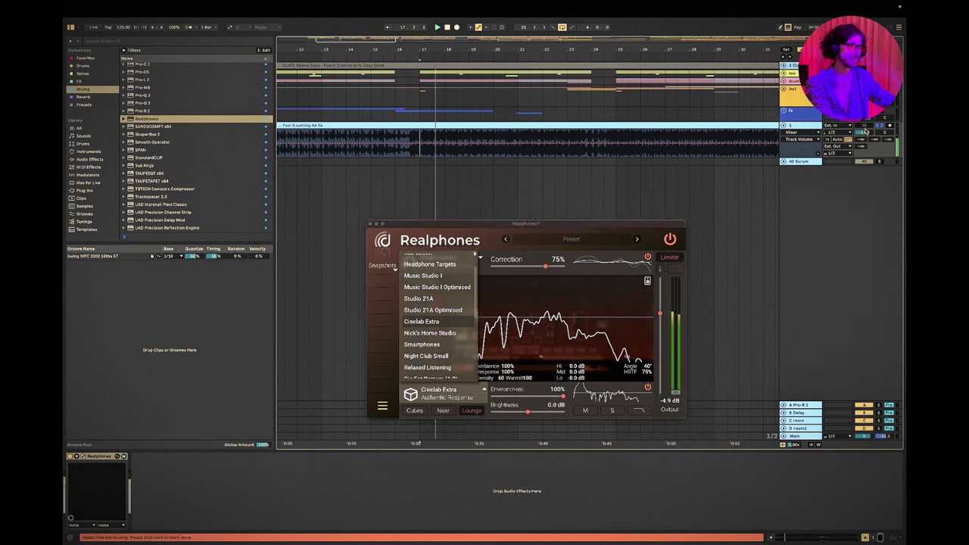
left_click(648, 281)
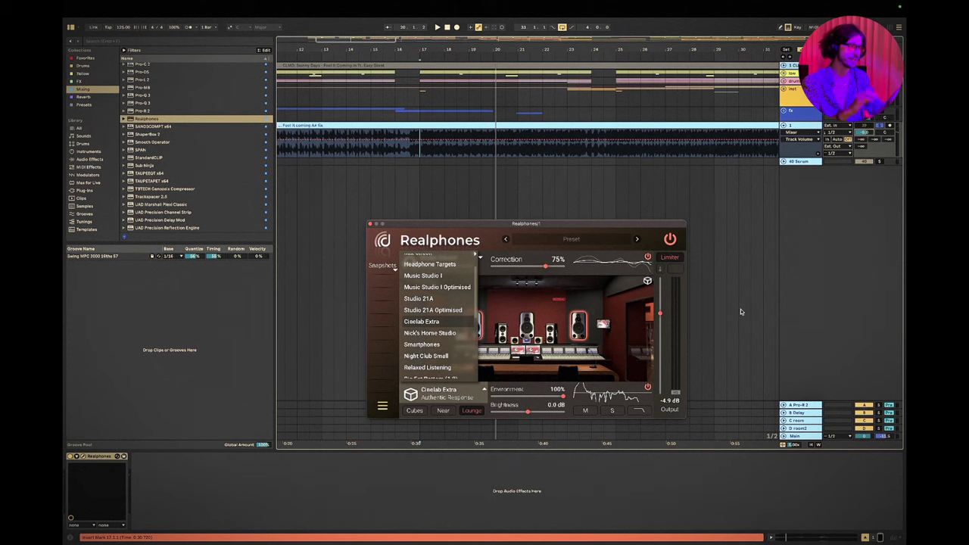
Step: Load the Night Club Small environment on the reference track and audition its Amb and FOH positions
scroll(436, 347, "down", 5)
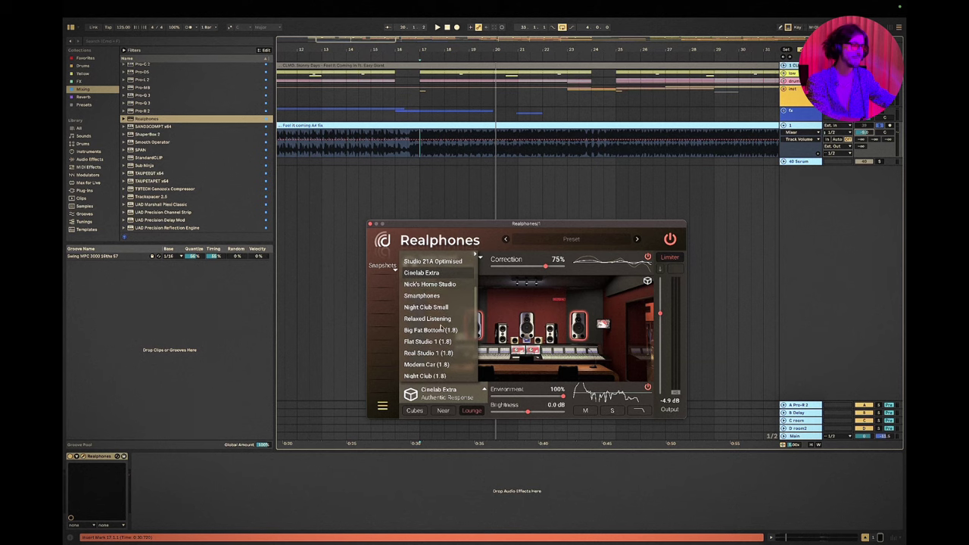
left_click(424, 302)
scroll(432, 341, "down", 3)
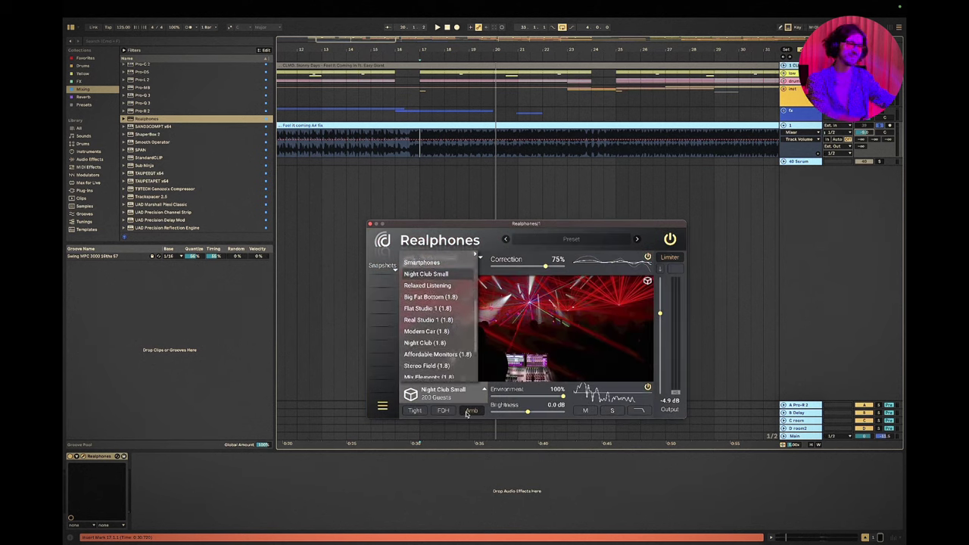
key("space")
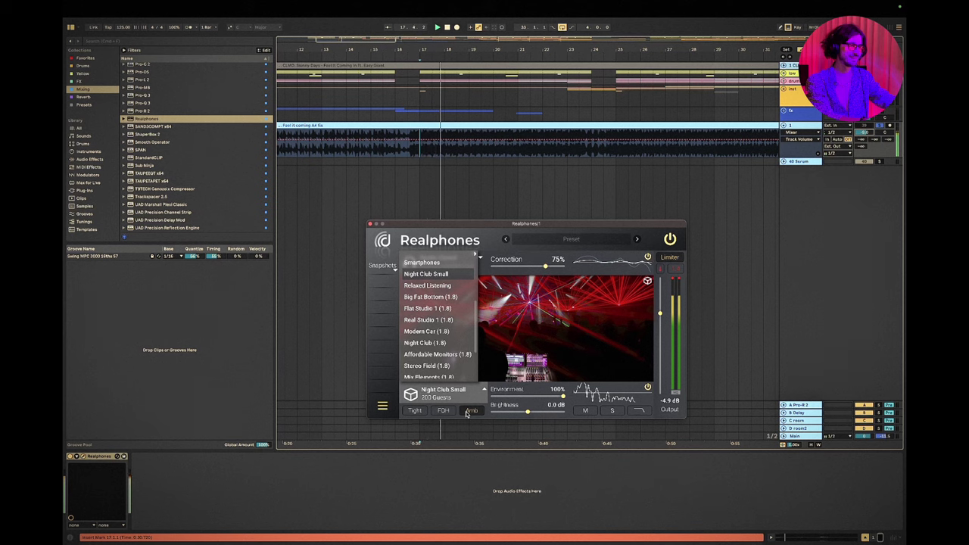
left_click(444, 410)
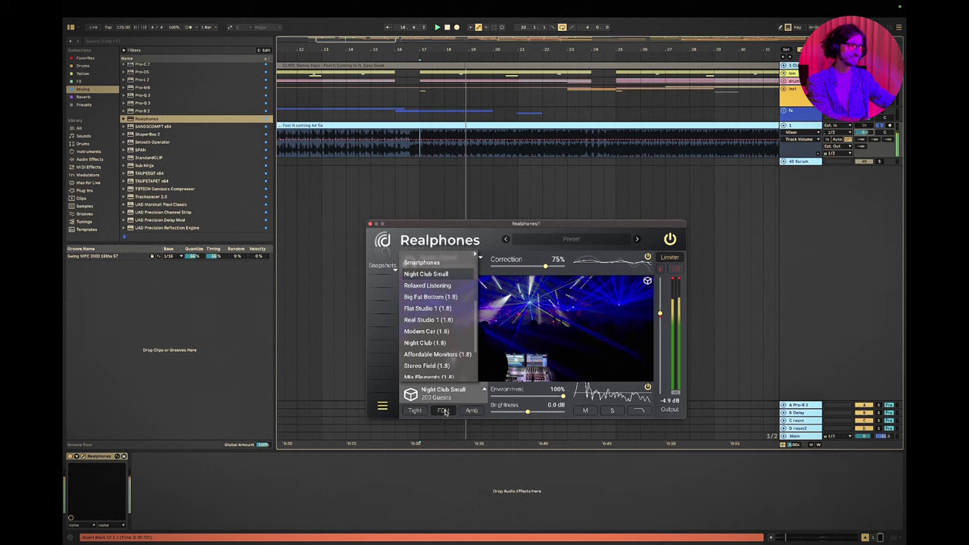
Step: Lower the Realphones output to -8.8 dB and switch Night Club Small to the Tight position
left_click(659, 270)
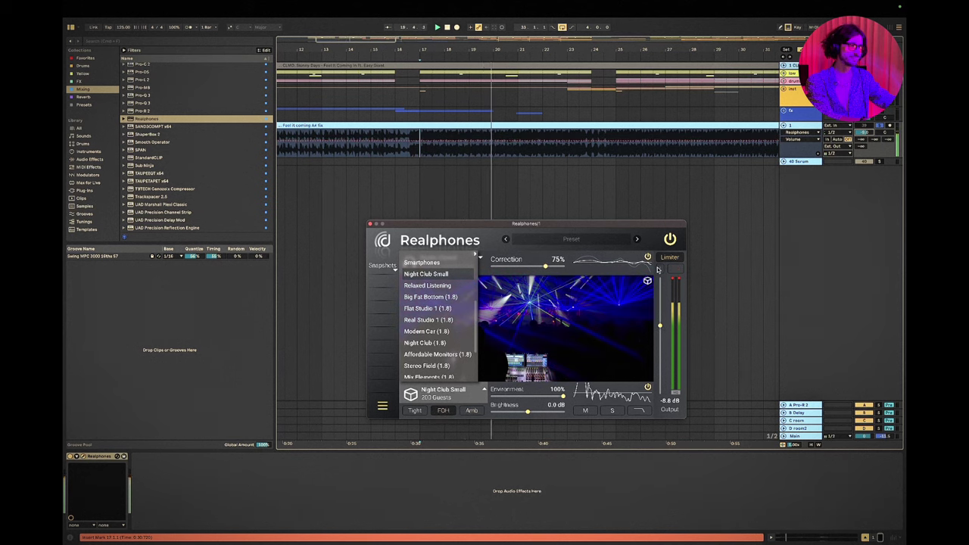
scroll(430, 356, "down", 2)
left_click(416, 411)
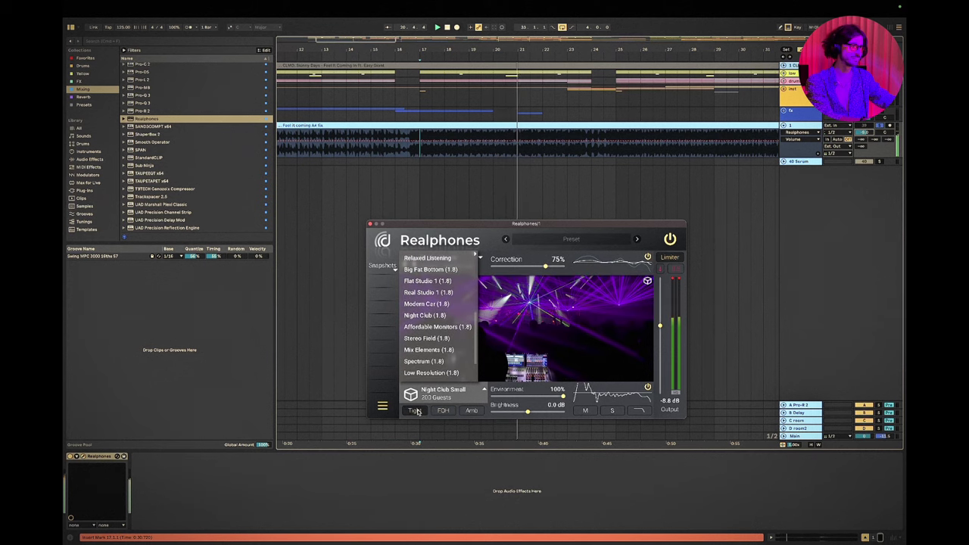
Step: Load the Night Club (1.8) environment in its Empty variant and replay the reference track
scroll(426, 345, "down", 3)
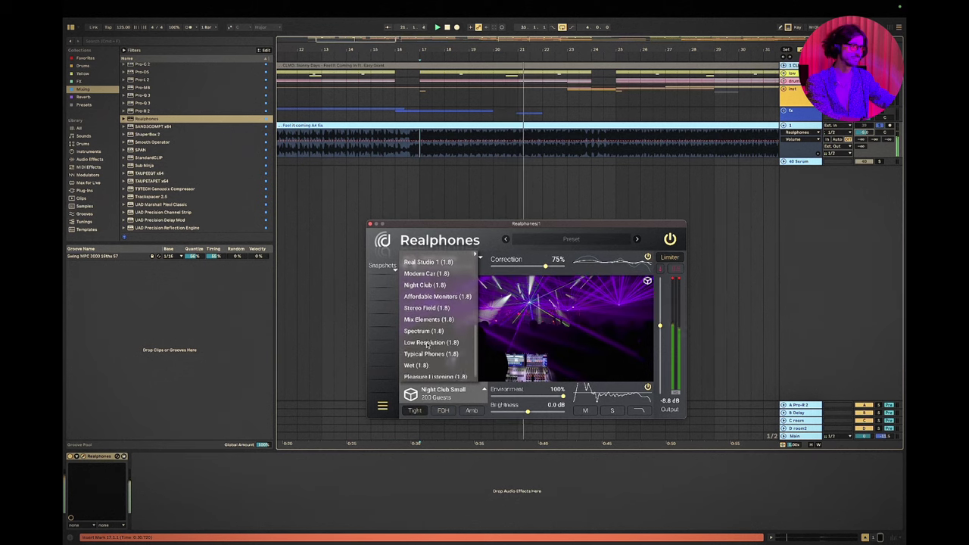
left_click(425, 283)
key("space")
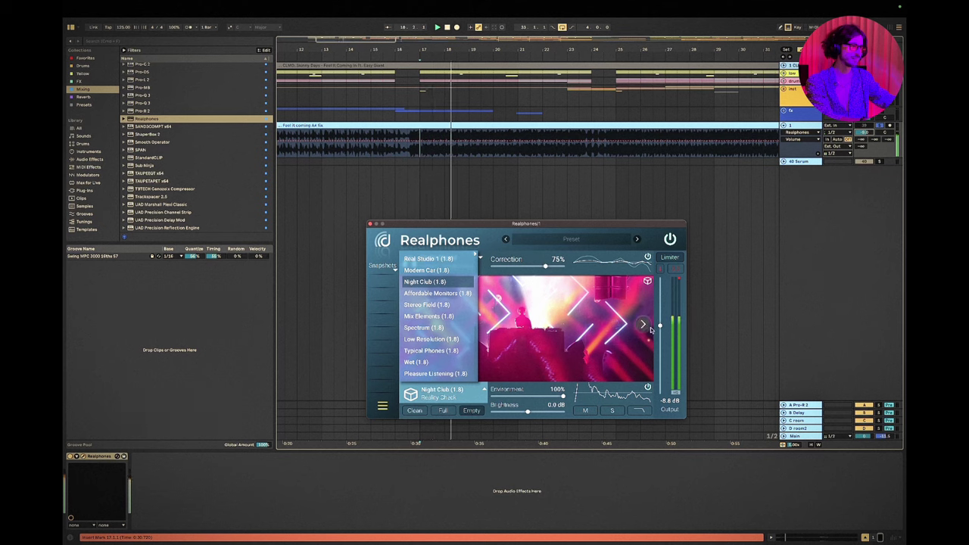
Step: Adjust the reference track's volume, stop playback, and close its Realphones window
left_click(864, 132)
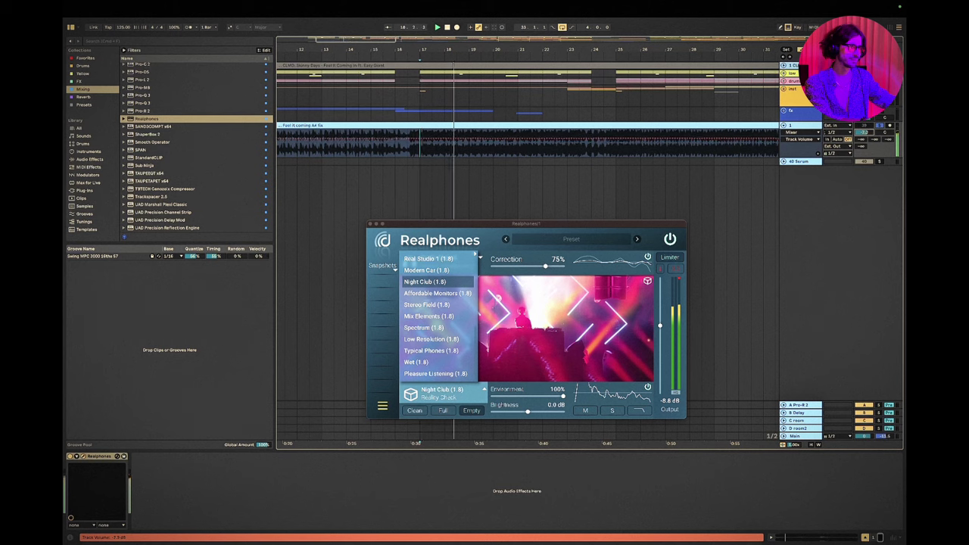
key("space")
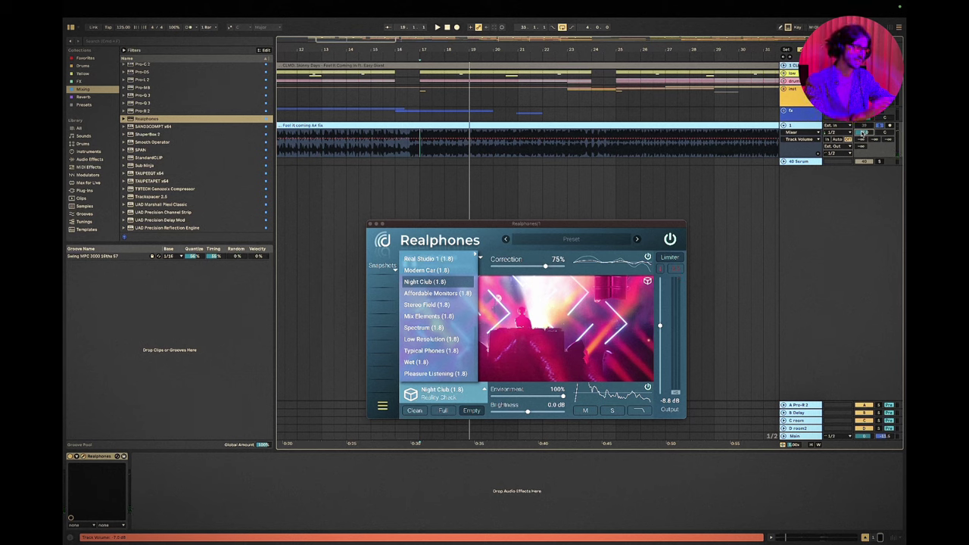
left_click(371, 224)
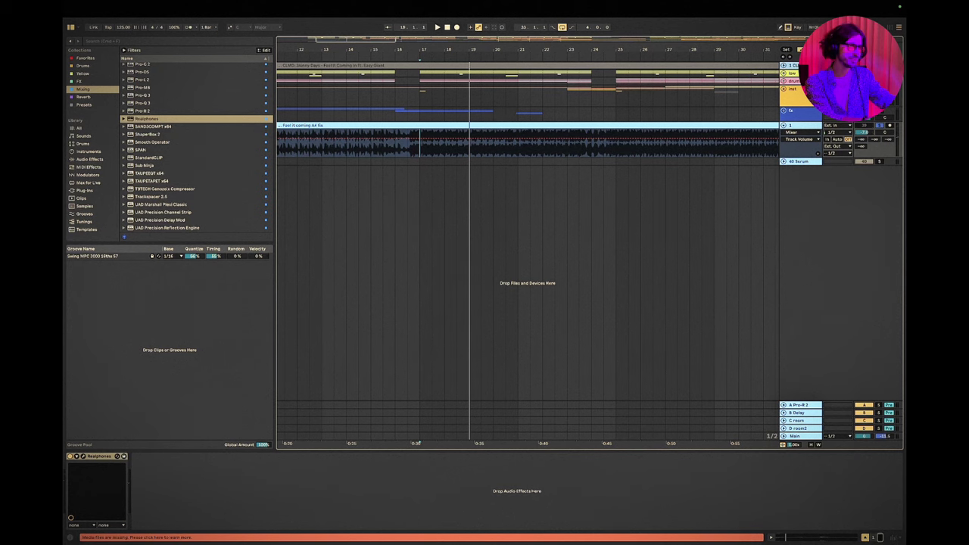
Step: Play the mix through the Main track's Realphones with Music Studio I on Mid and the low-pass listening filter off
key("space")
left_click(828, 424)
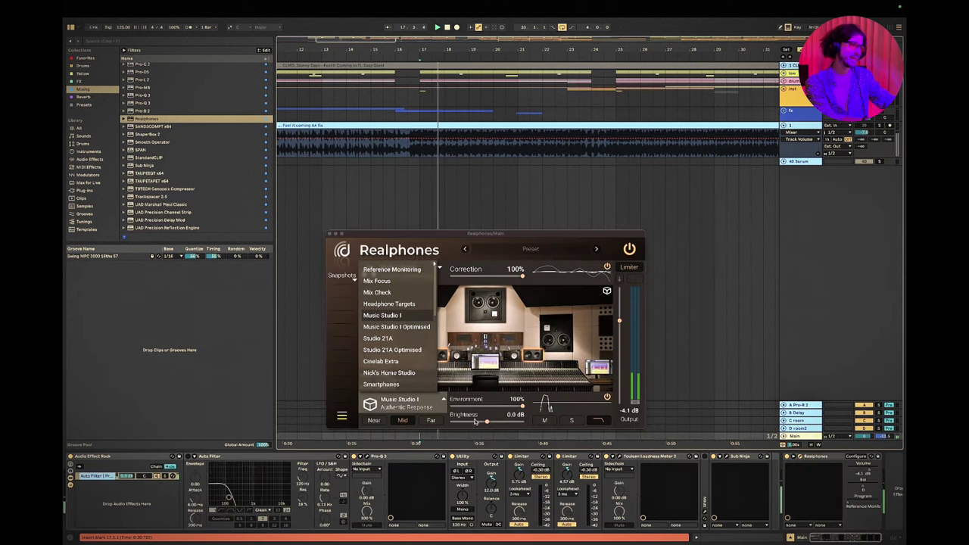
left_click(515, 416)
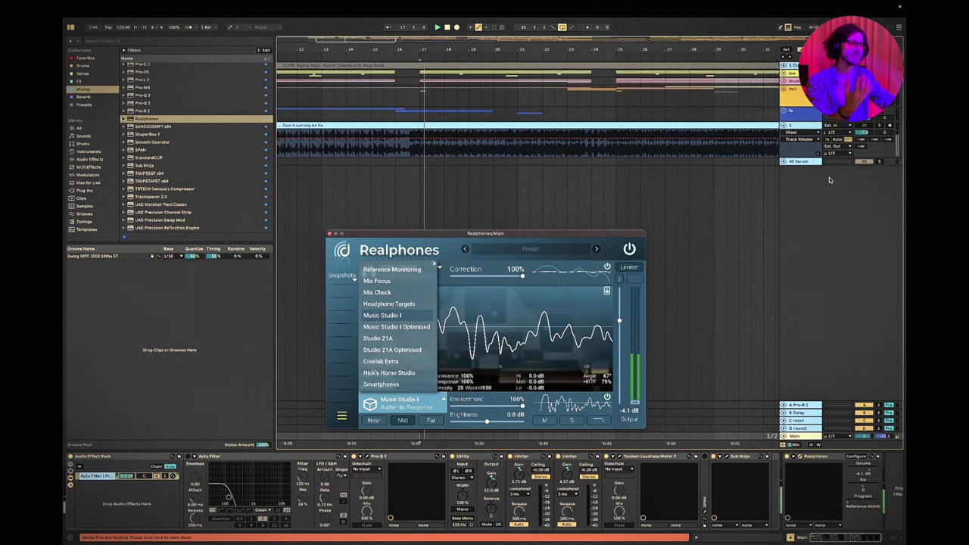
left_click(862, 133)
left_click(861, 133)
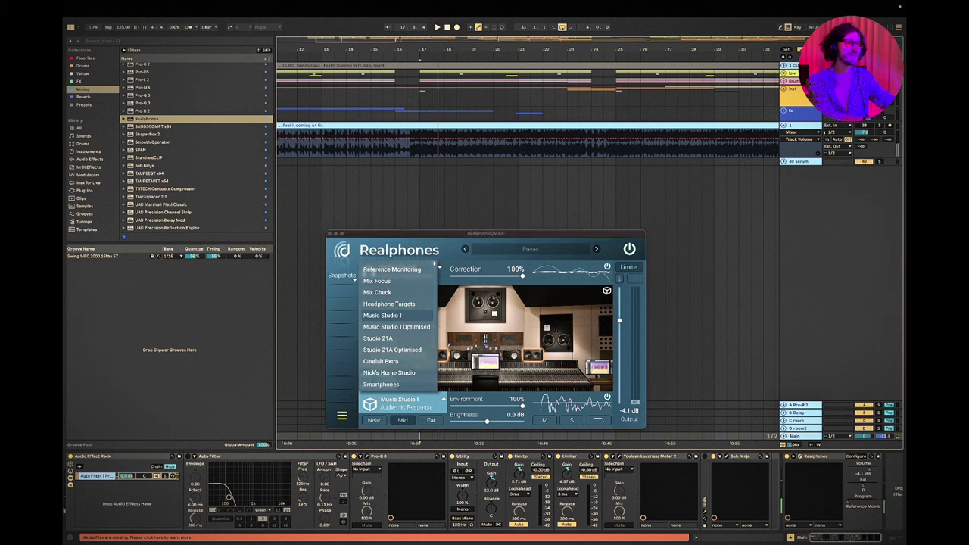
Step: Load the Night Club (1.8) environment in its Empty variant in the Main track's Realphones
scroll(407, 369, "down", 2)
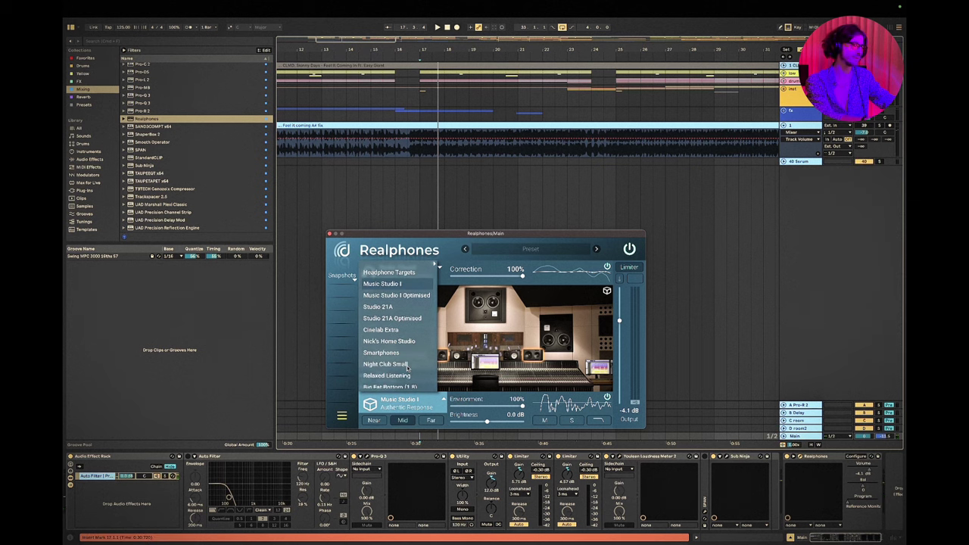
scroll(398, 350, "down", 2)
scroll(399, 354, "down", 4)
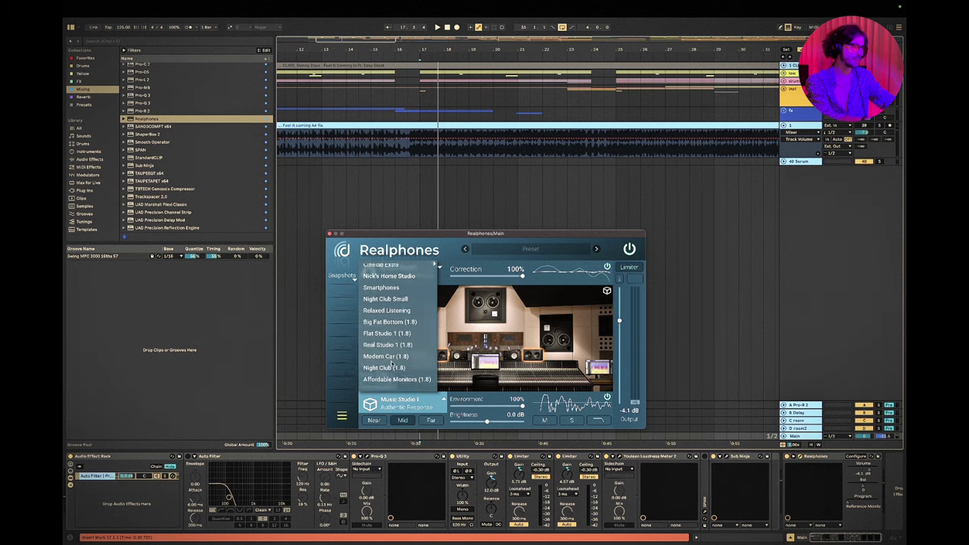
left_click(393, 351)
left_click(428, 419)
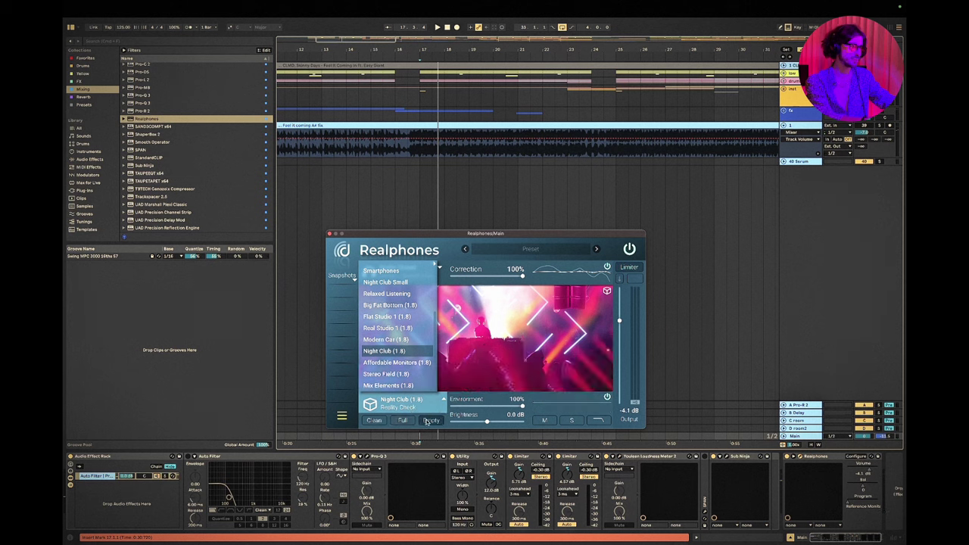
Step: Play the mix through the club environment and compare it with the reference track from bar 17
key("space")
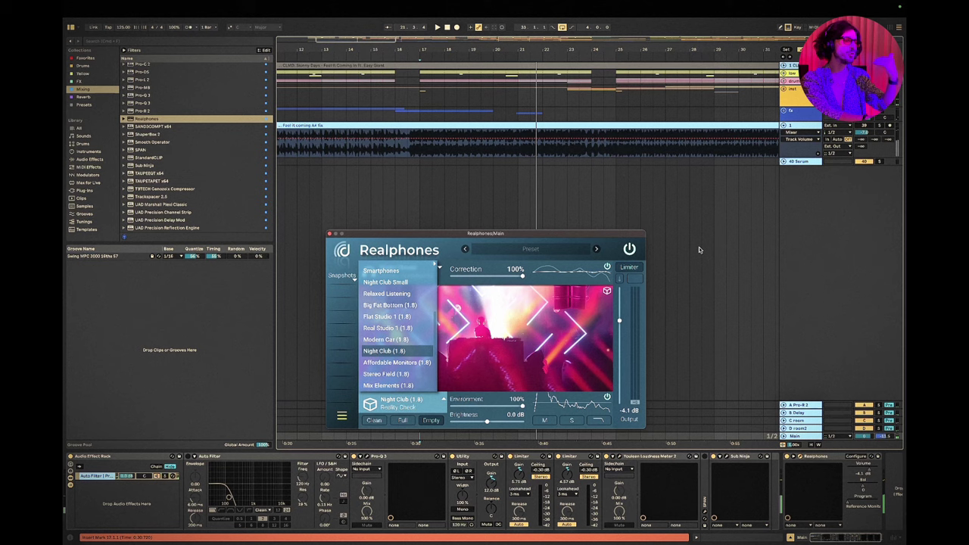
left_click(415, 153)
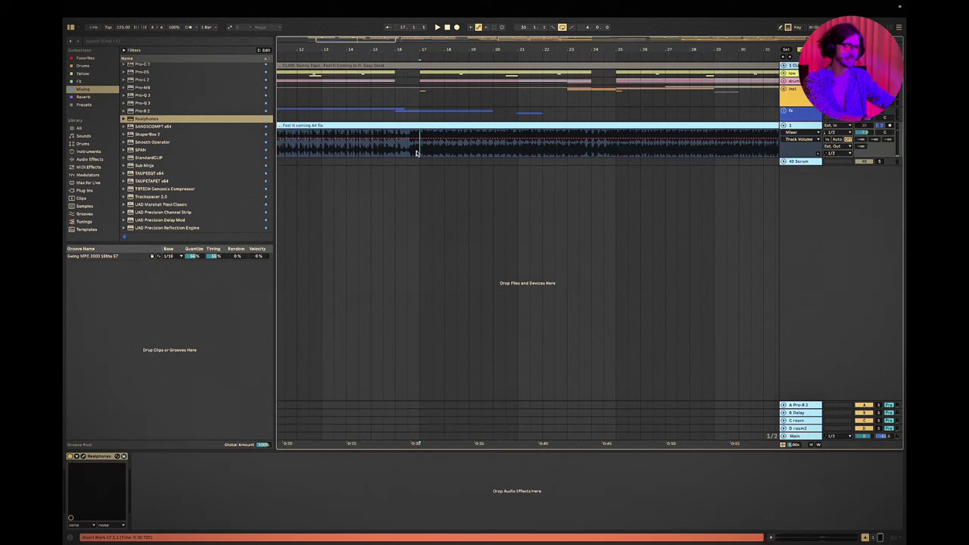
key("space")
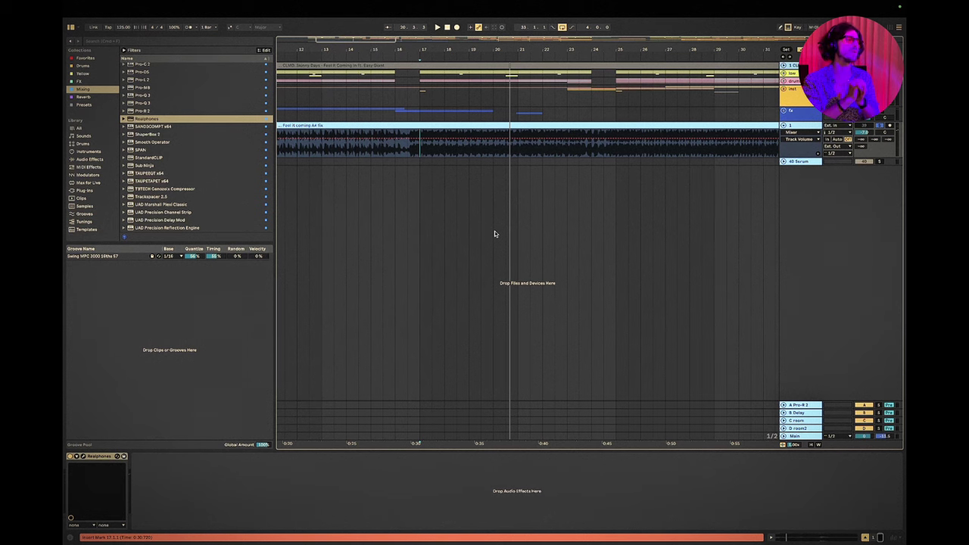
Step: Switch to the Keynote presentation and go back to the Physics Time slide about riding the wave of the bass
key("Tab")
key("super+Tab")
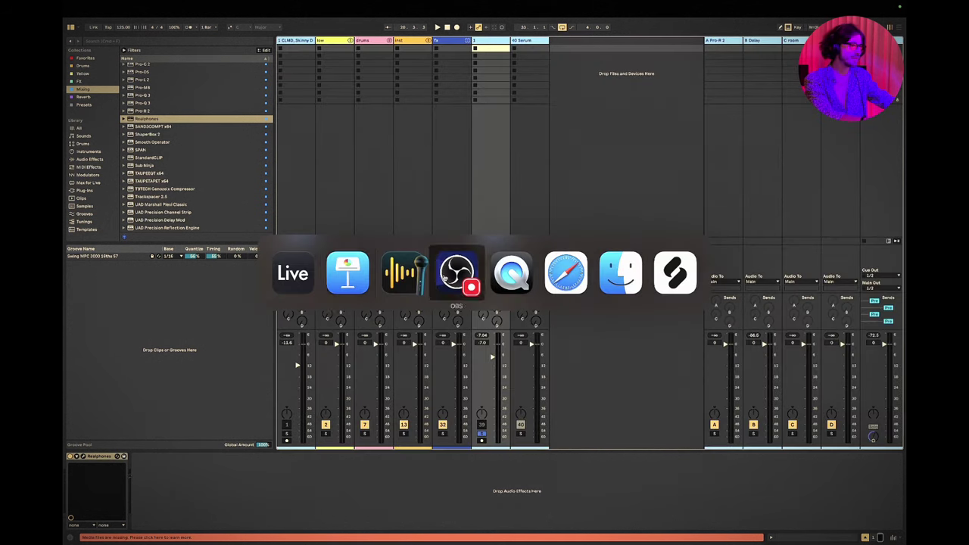
left_click(356, 280)
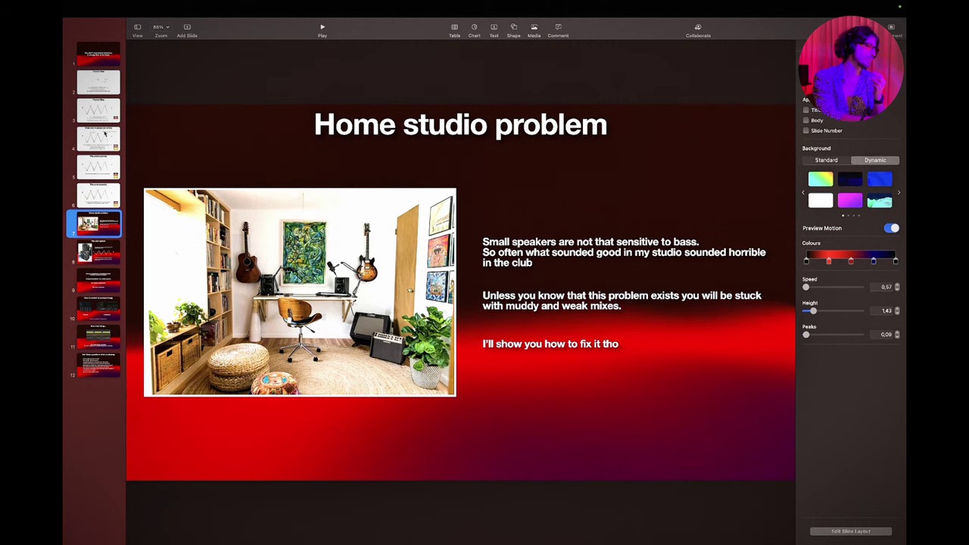
left_click(96, 172)
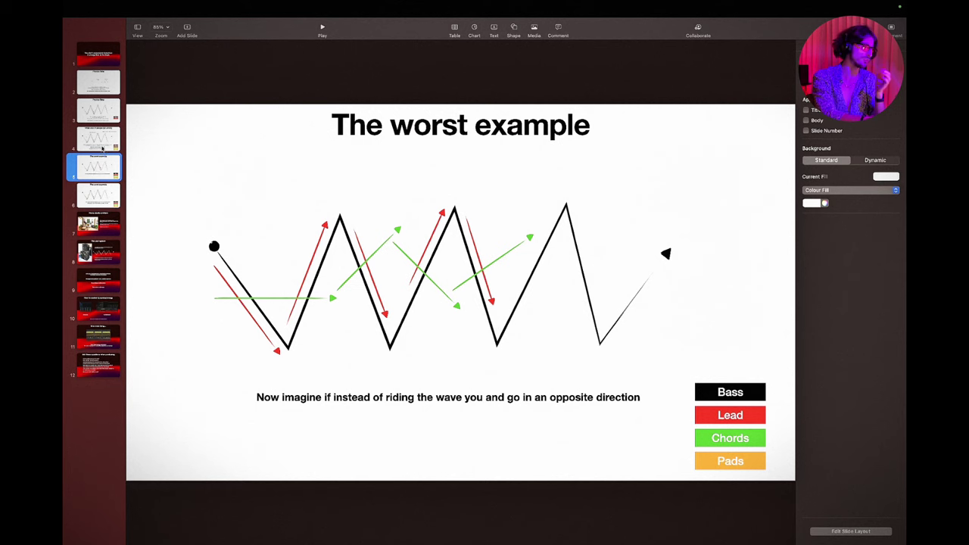
left_click(102, 148)
left_click(105, 119)
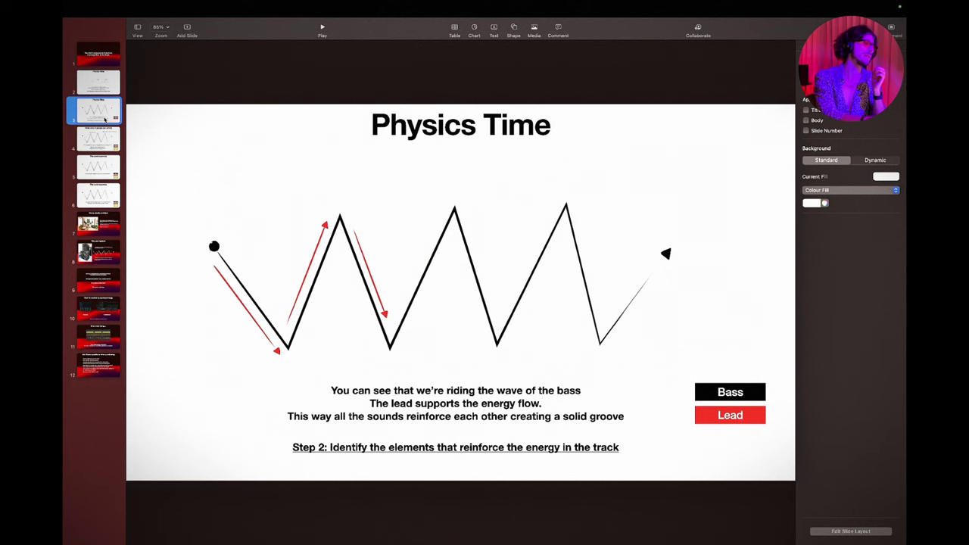
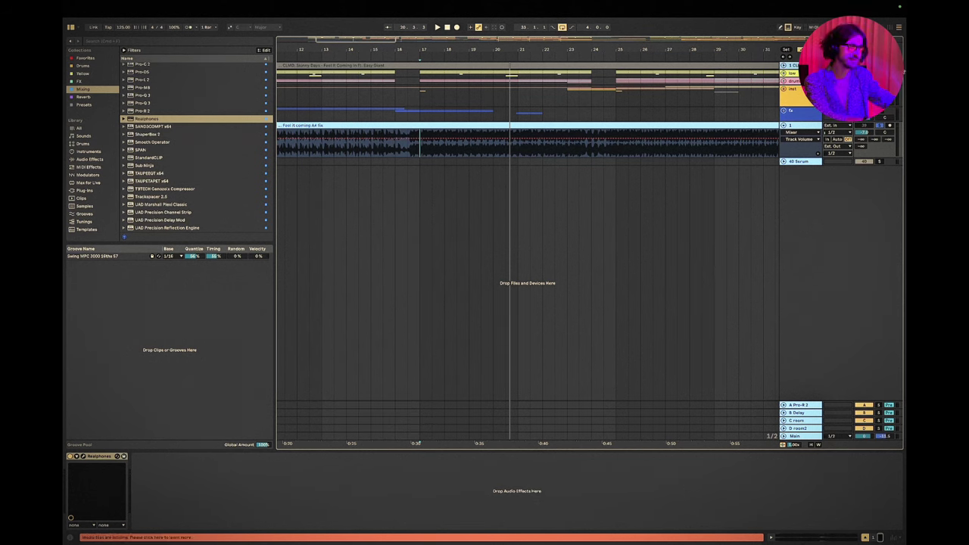
Step: Open Sub Ninja on the Main track, play the mix from bar 17, and try a higher cutoff frequency for the sub view
left_click(578, 114)
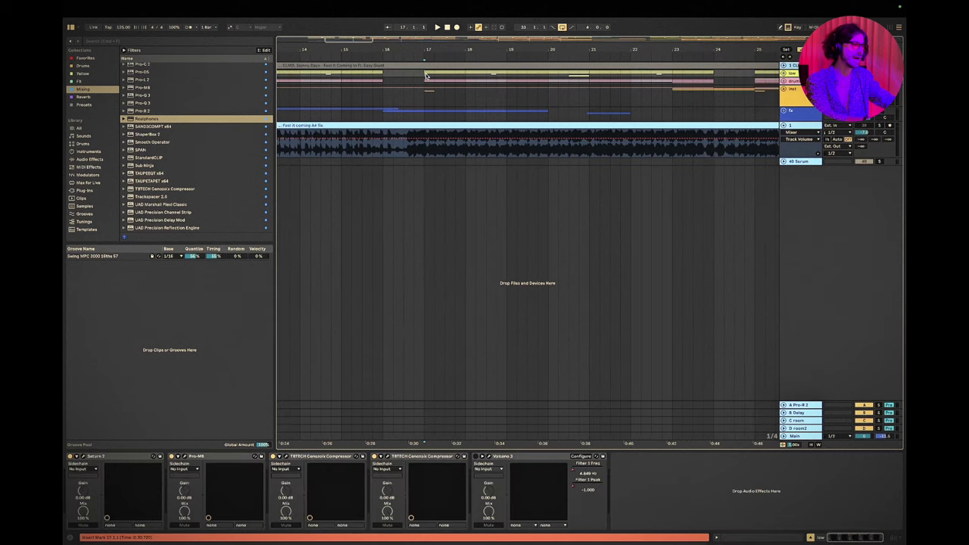
left_click(800, 436)
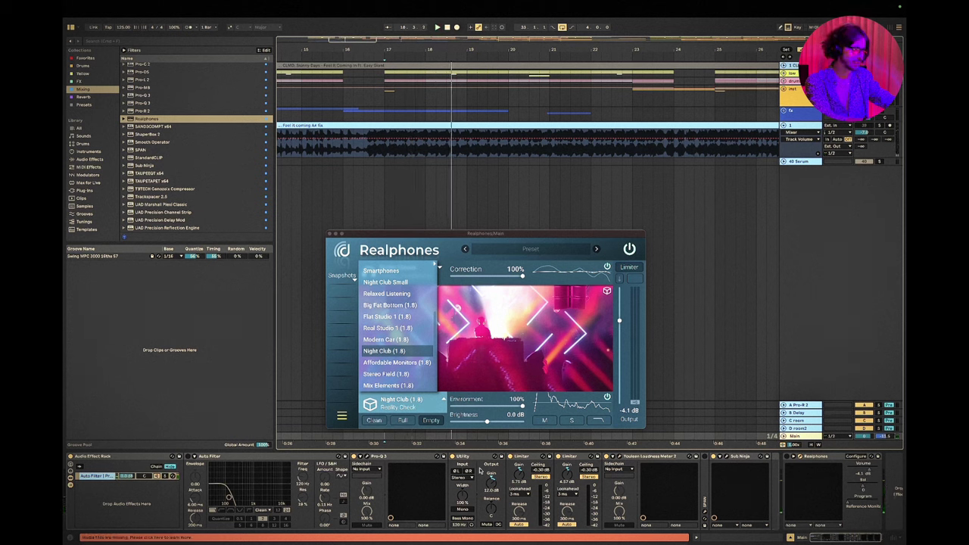
left_click(734, 464)
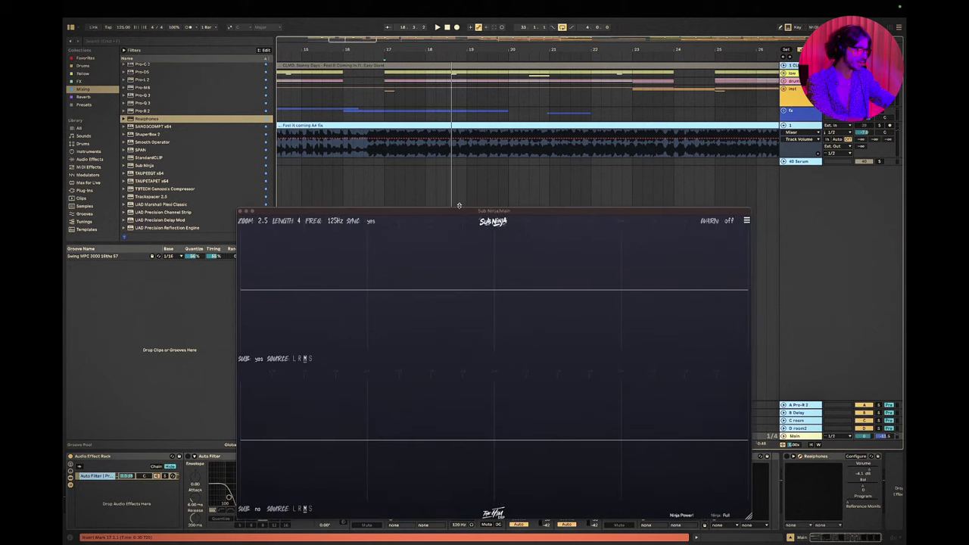
left_click_drag(459, 210, 449, 119)
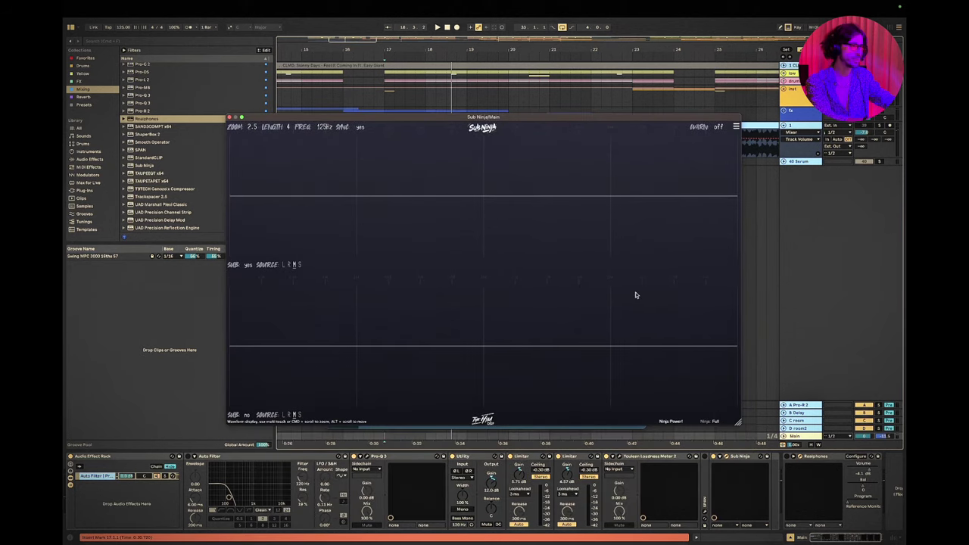
key("space")
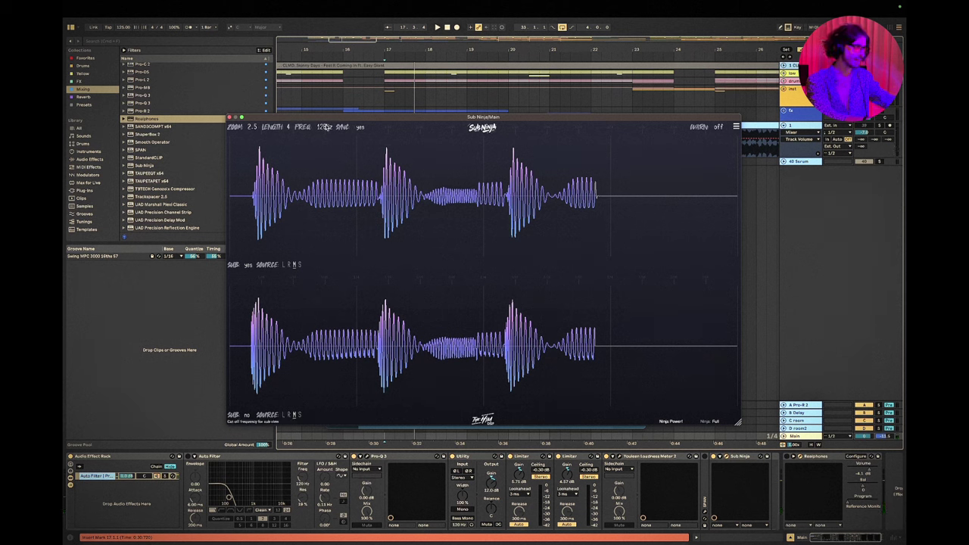
left_click_drag(323, 127, 327, 109)
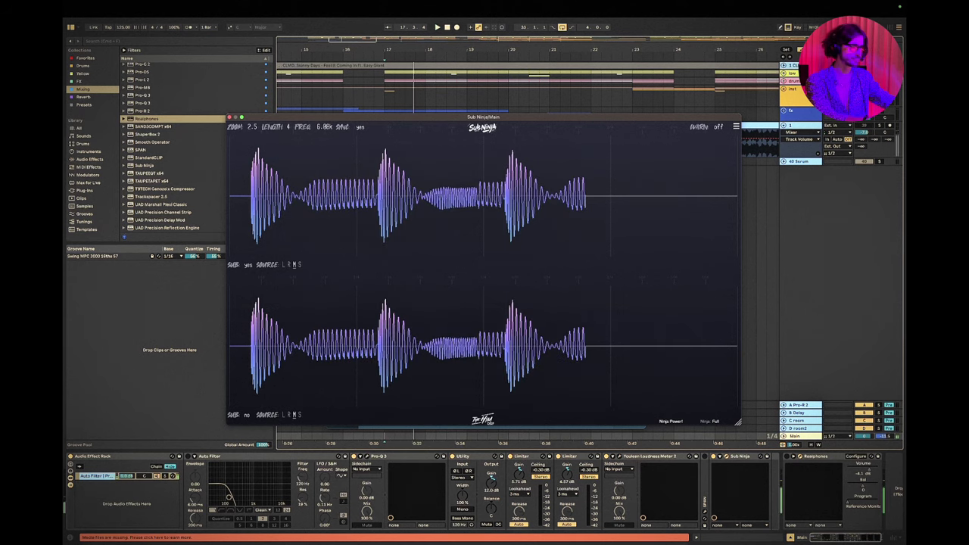
Step: Unfold the inst and low groups and compare the low-end waveform with the Bass track muted and soloed
left_click(784, 88)
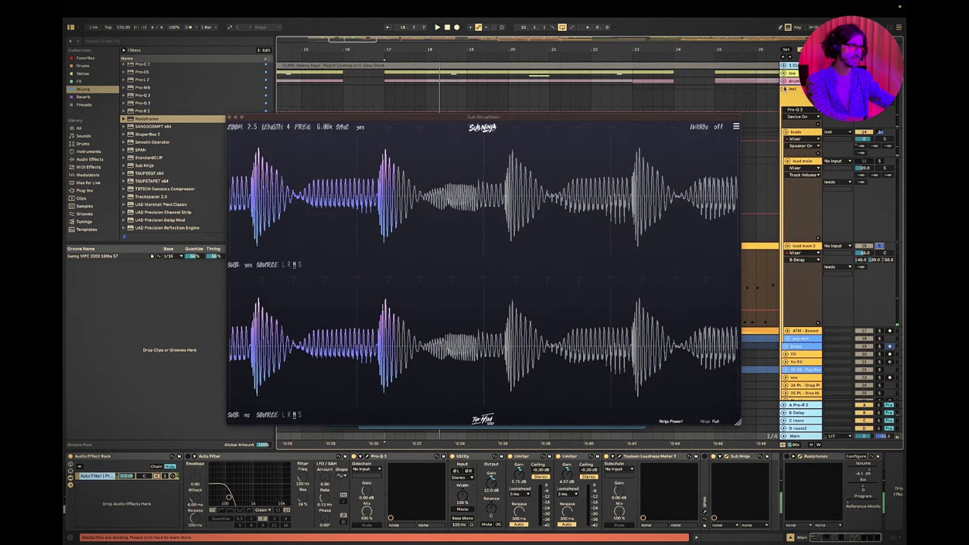
left_click(784, 72)
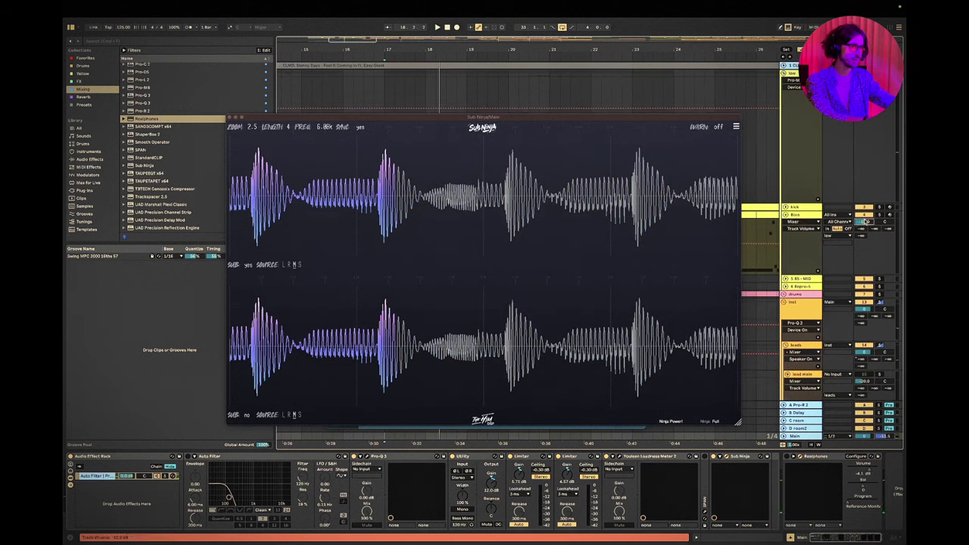
left_click(864, 215)
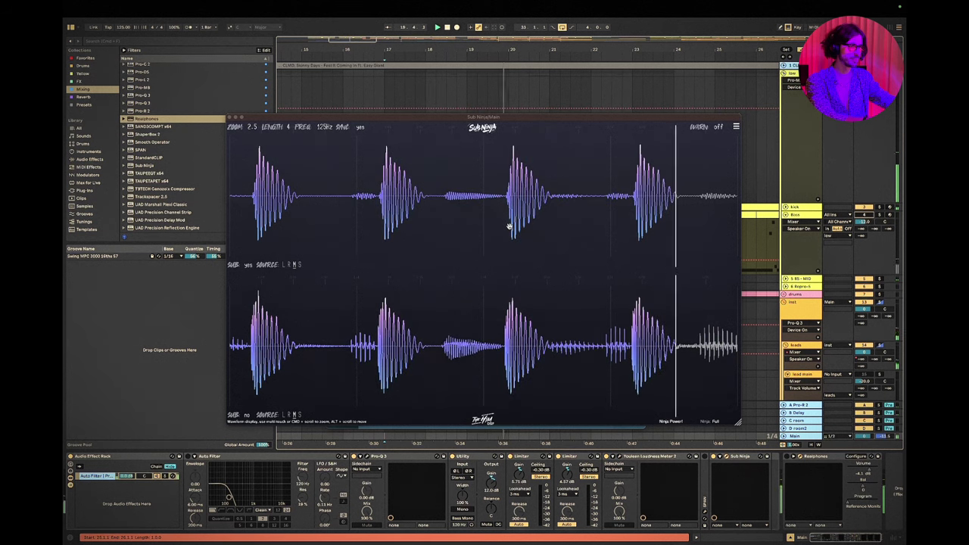
scroll(880, 294, "down", 2)
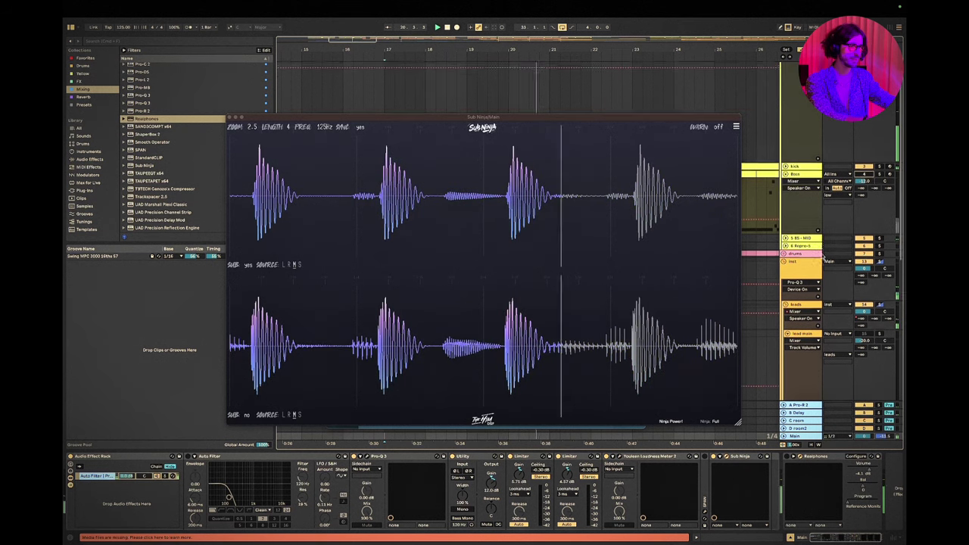
left_click(879, 173)
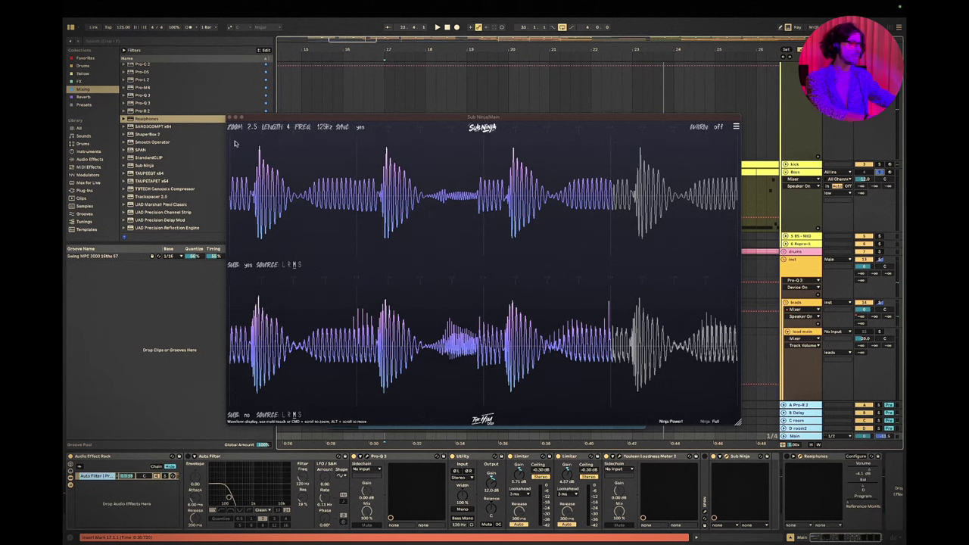
Step: Hide the Sub Ninja display and close the Main track's Realphones window
key("ctrl+alt+p")
scroll(433, 228, "down", 5)
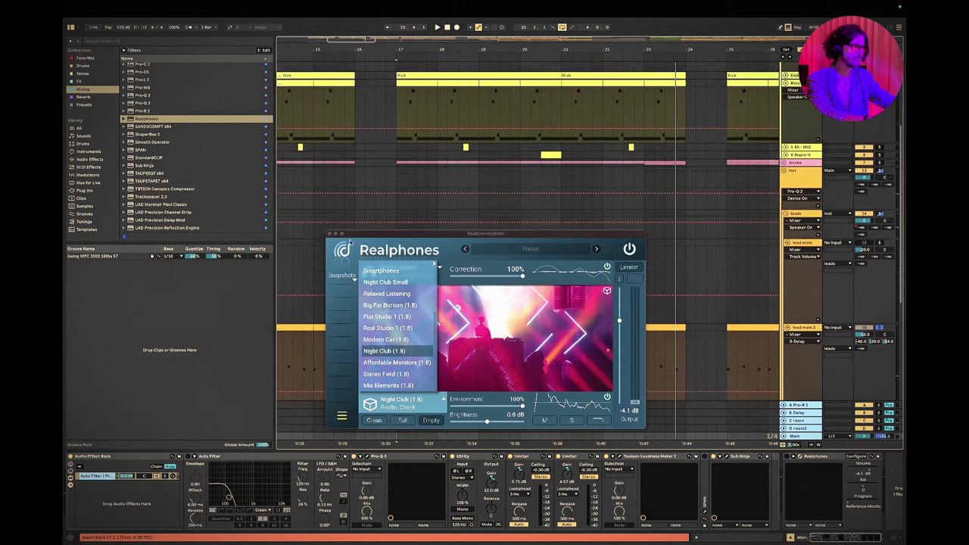
left_click(329, 234)
Step: Open Diva on the lead main 2 track, lengthen Envelope 1's release, and play from bar 17
scroll(500, 260, "down", 5)
left_click(684, 266)
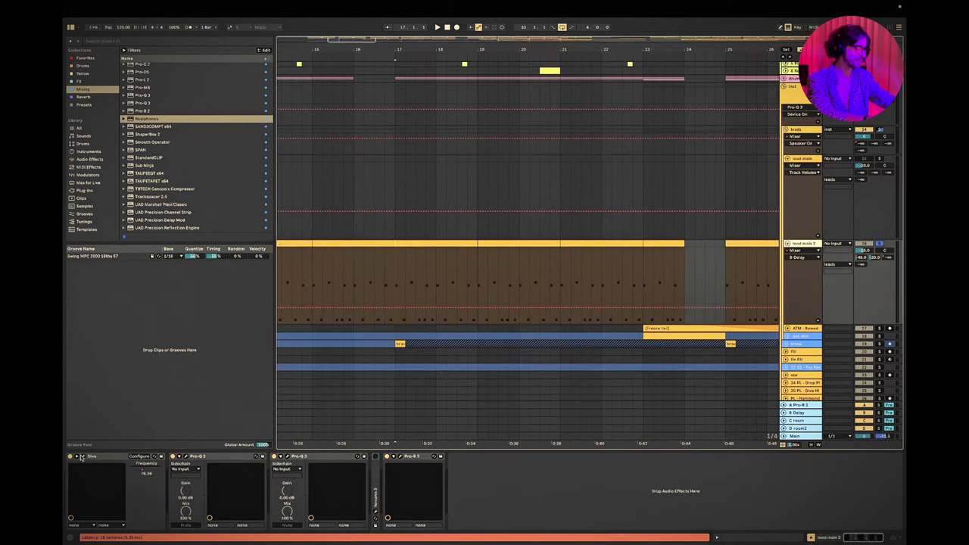
left_click(81, 456)
left_click_drag(515, 121, 515, 115)
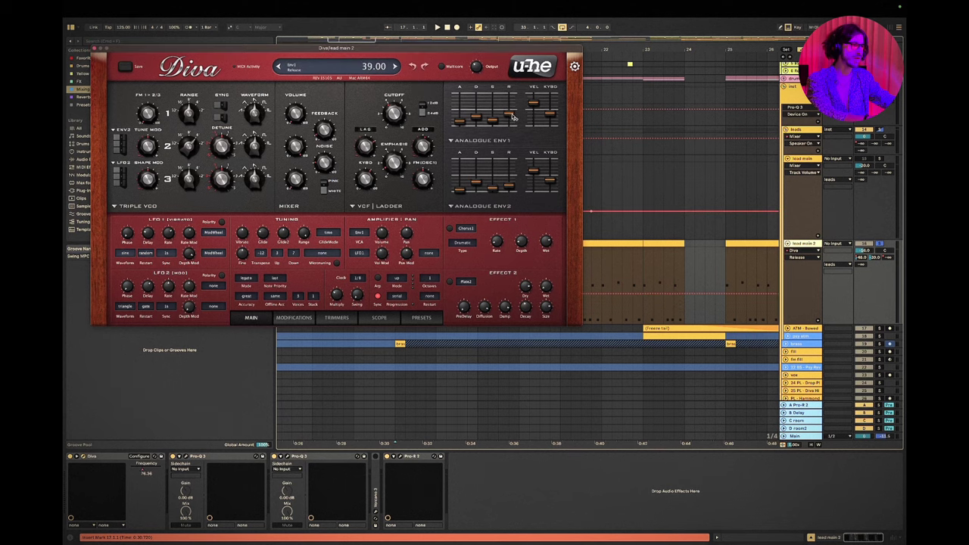
key("space")
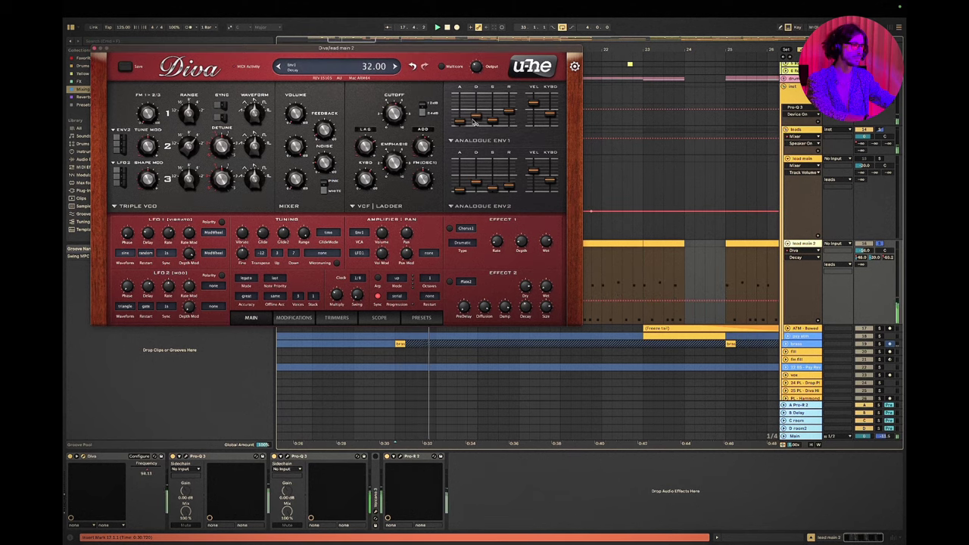
Step: Reopen Sub Ninja on the Main track and examine how the lengthened lead affects the low-end waveform
left_click(805, 444)
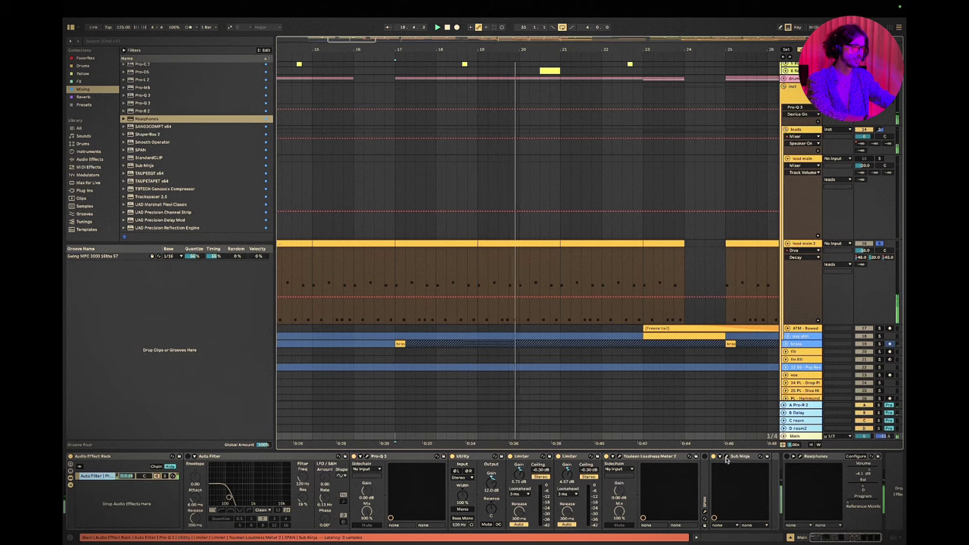
left_click(727, 457)
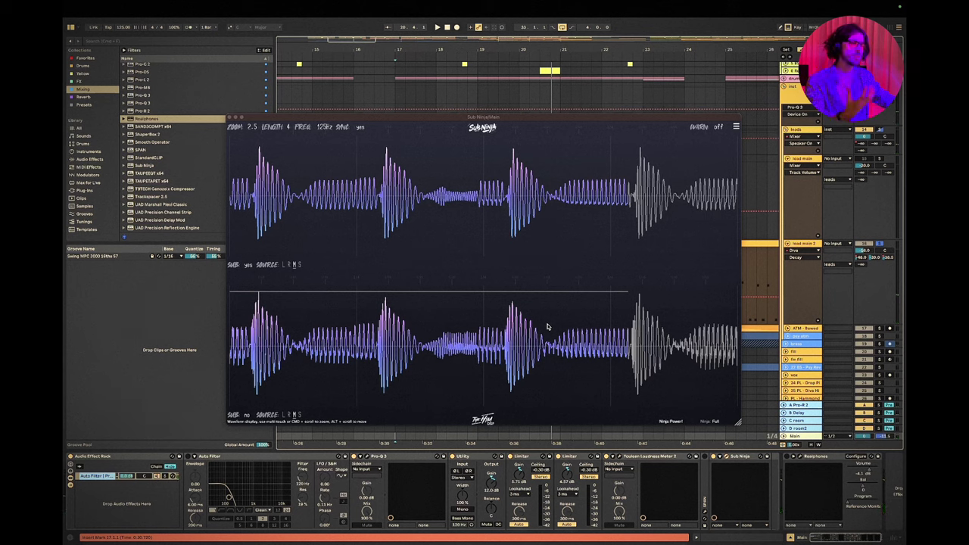
key("space")
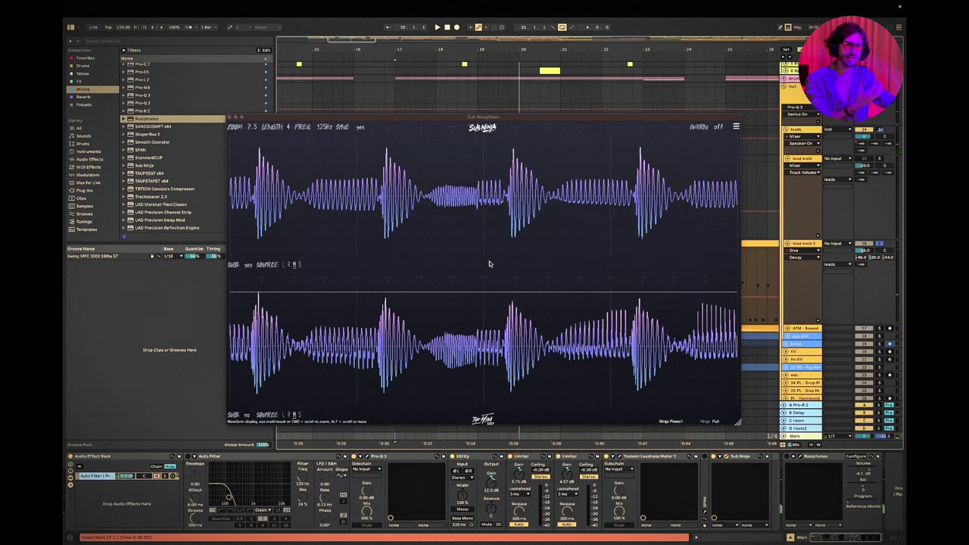
Step: Place the playback start at bar 17 on the Bass track and listen to the section from there
scroll(759, 179, "up", 5)
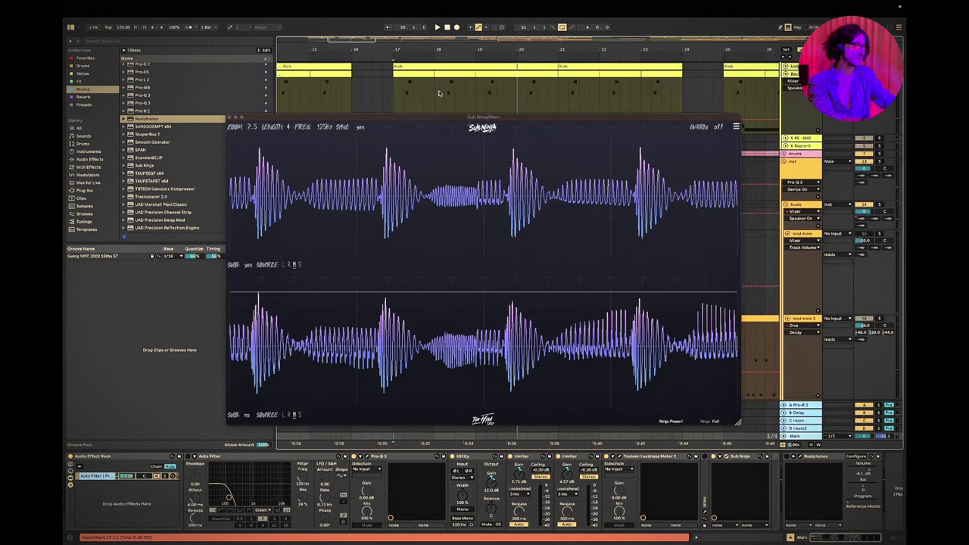
left_click(394, 95)
key("space")
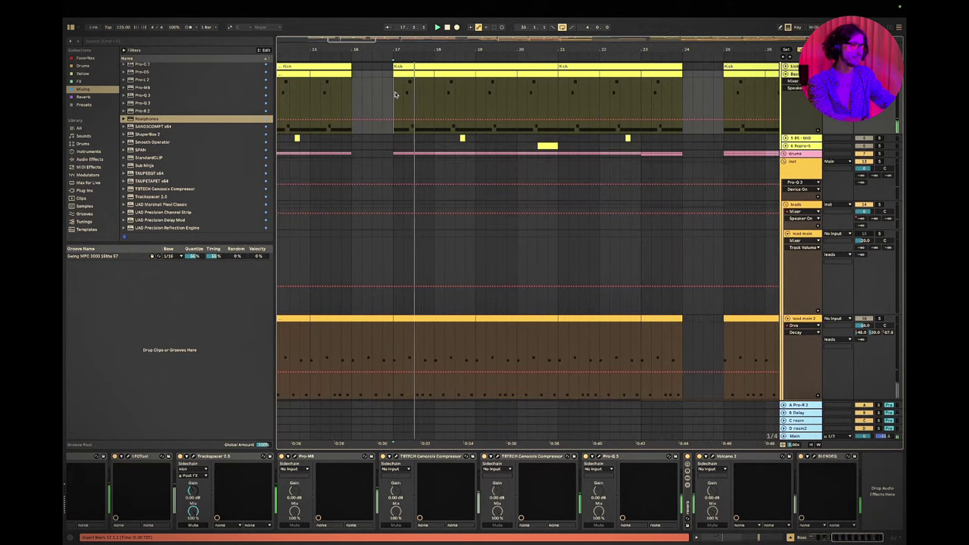
key("space")
key("space")
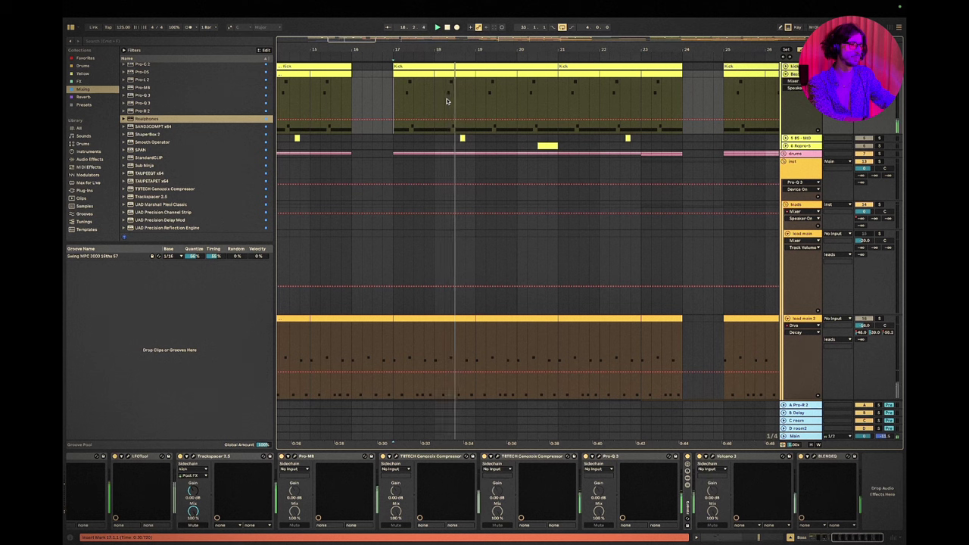
Step: Solo the kick, Bass and lead main 2 tracks
scroll(564, 212, "down", 2)
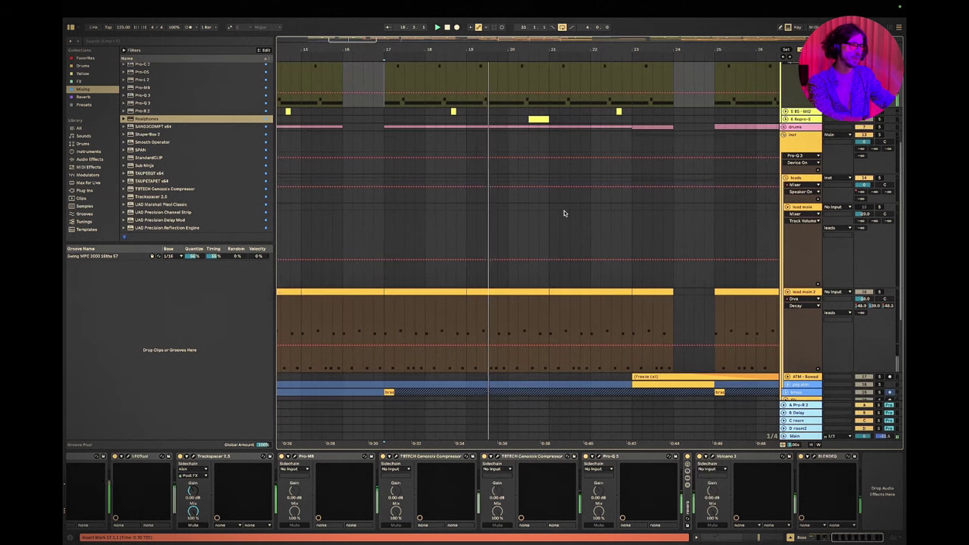
scroll(827, 218, "up", 5)
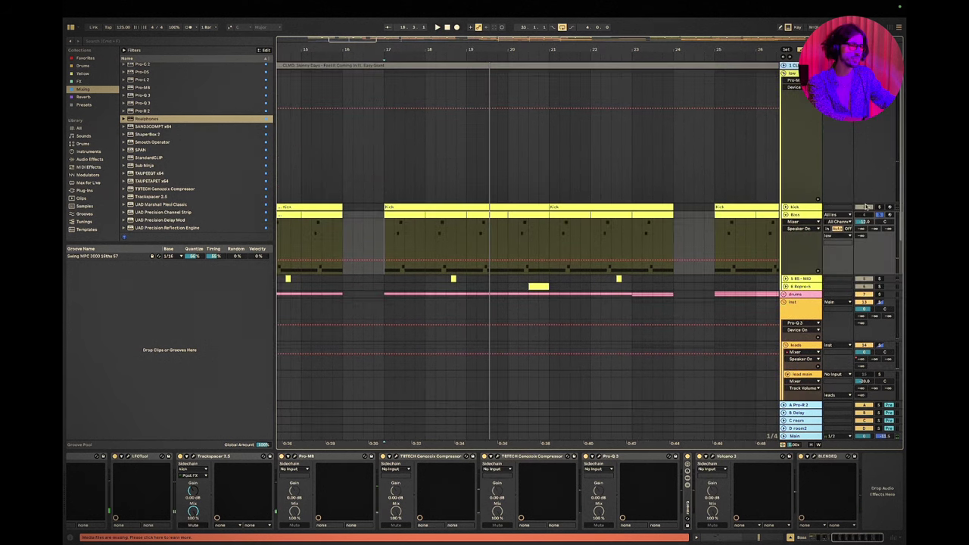
key("super+Tab")
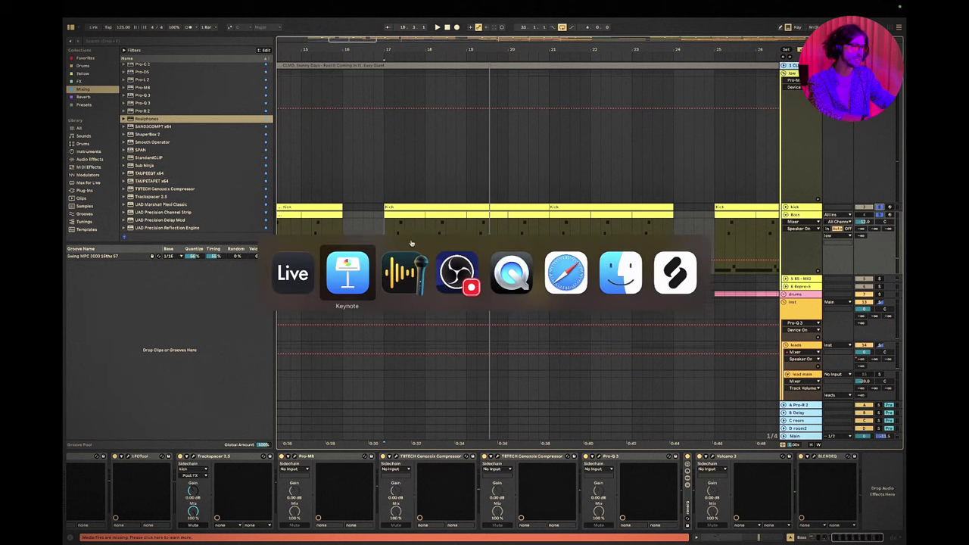
key("Escape")
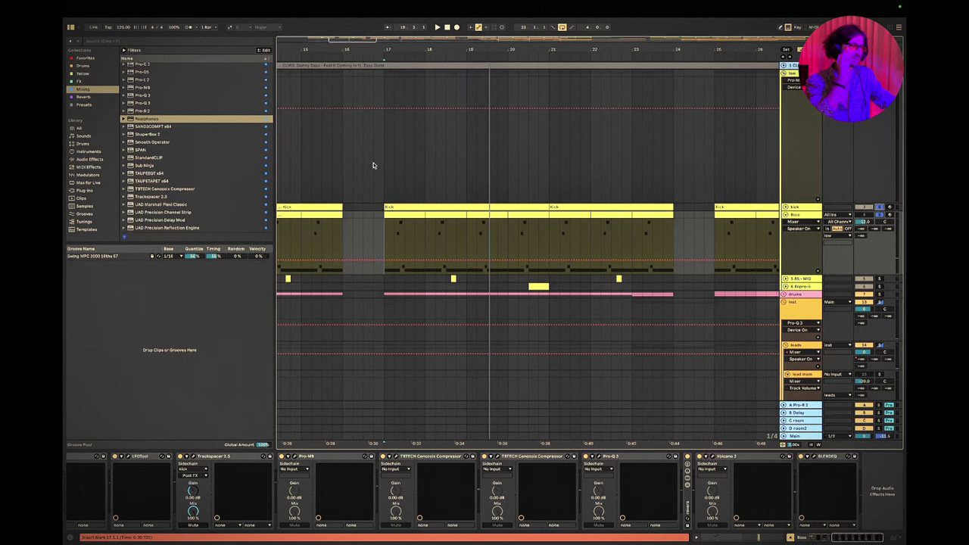
scroll(372, 165, "down", 3)
scroll(372, 165, "right", 1)
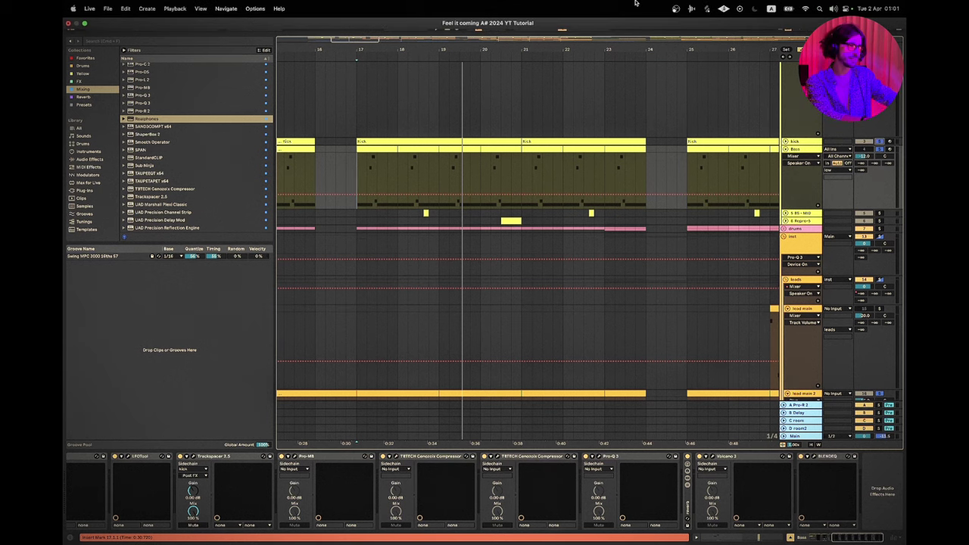
Step: Play the soloed tracks from bar 17 and open Diva on the lead main 2 track at Envelope 1's release
scroll(598, 195, "down", 2)
key("space")
key("space")
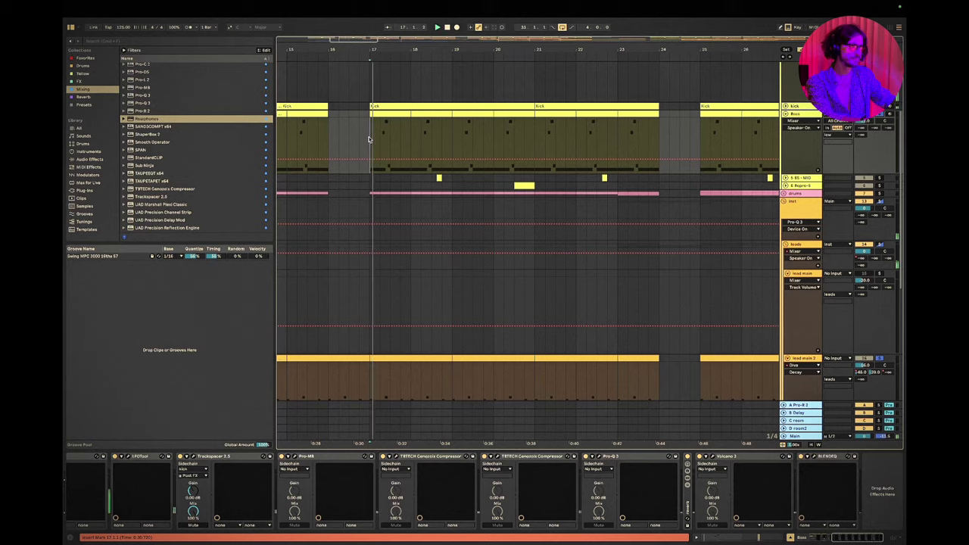
scroll(369, 139, "down", 3)
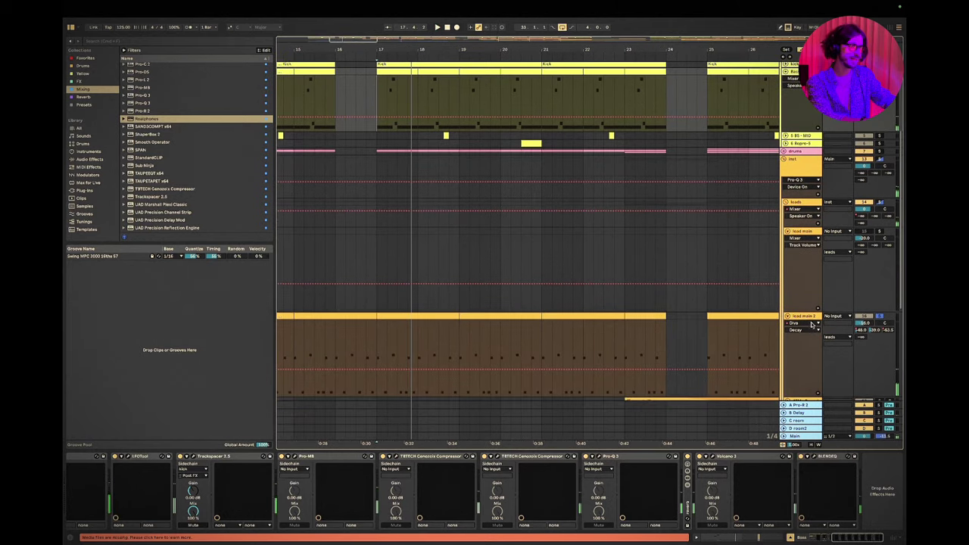
left_click(811, 324)
left_click(511, 118)
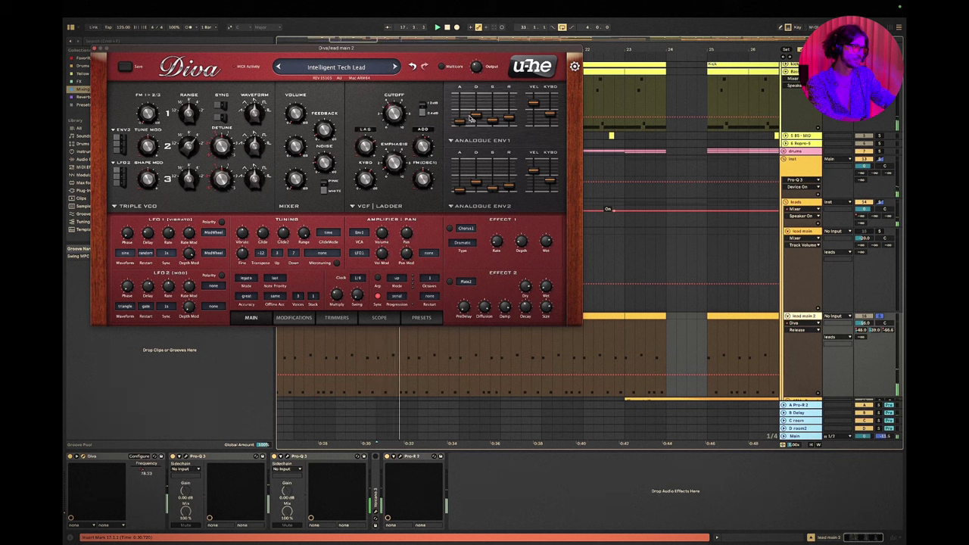
Step: Sweep the filter cutoff in Diva on the lead main 2 track and settle it at 90.47
left_click(394, 113)
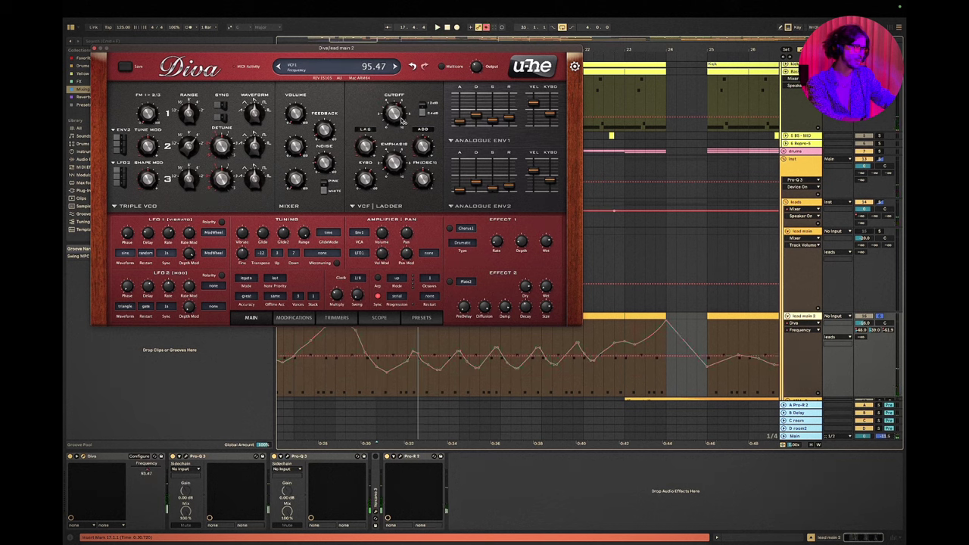
scroll(403, 118, "up", 4)
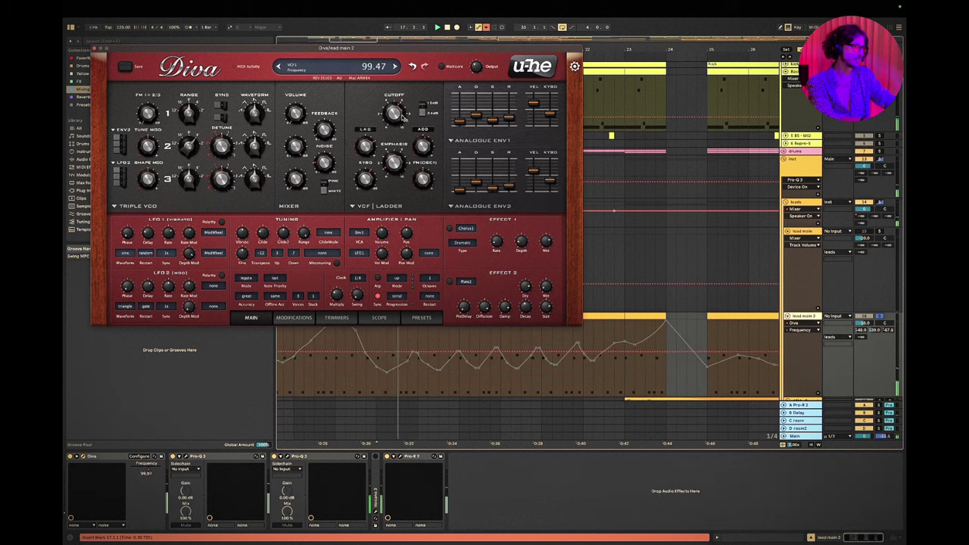
scroll(402, 118, "down", 6)
scroll(403, 123, "down", 1)
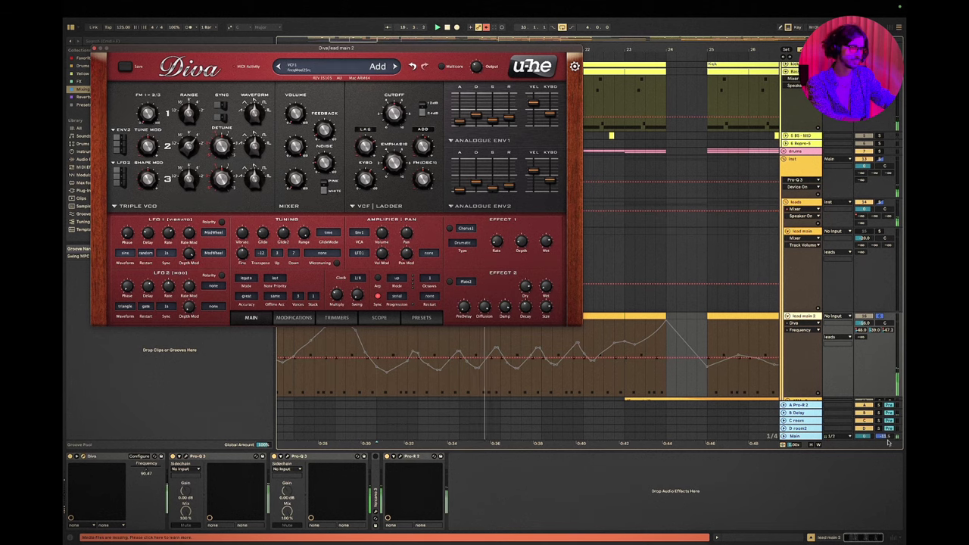
Step: Deactivate return tracks A to D and listen to the section from bar 17 without them
left_click(807, 428)
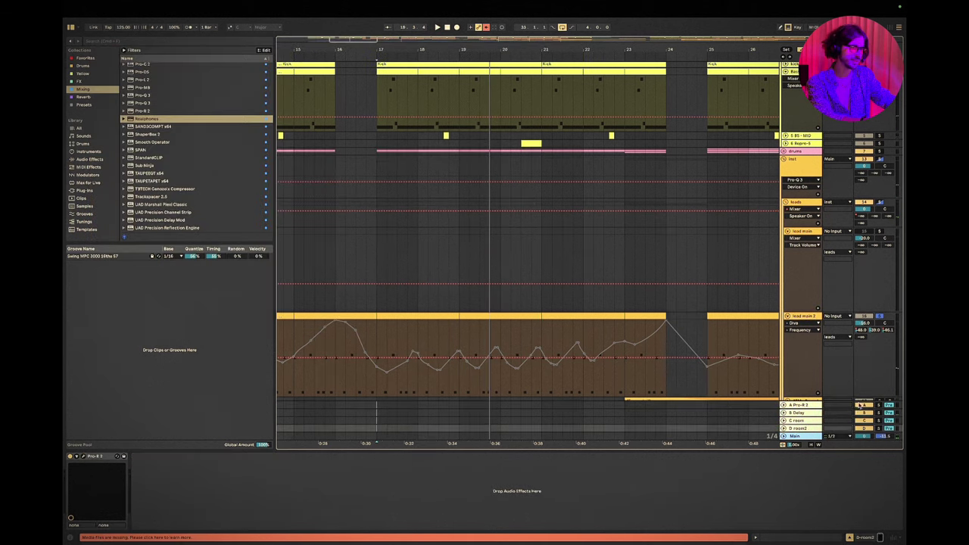
key("space")
key("space")
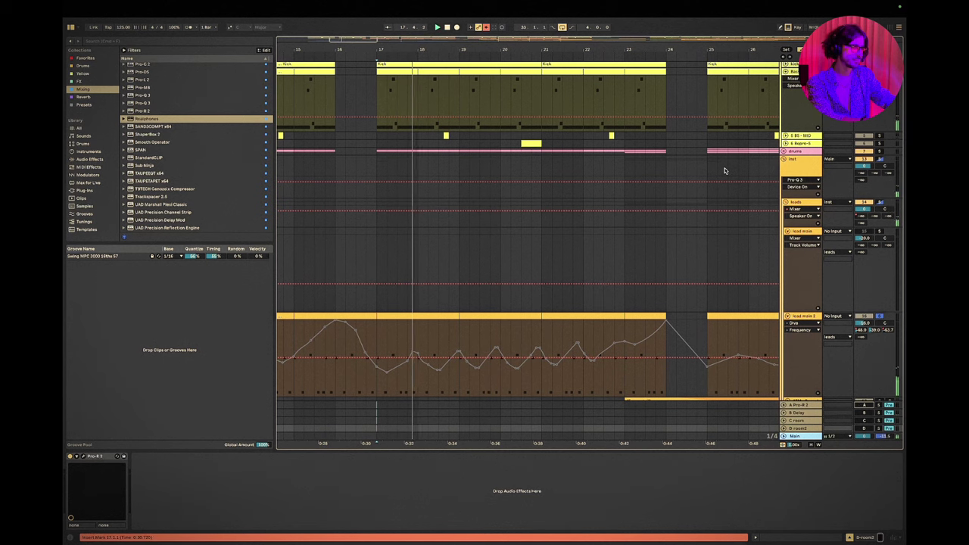
Step: Open Realphones on the Main track and listen through its Night Club environment alongside the Sub Ninja waveform
left_click(809, 437)
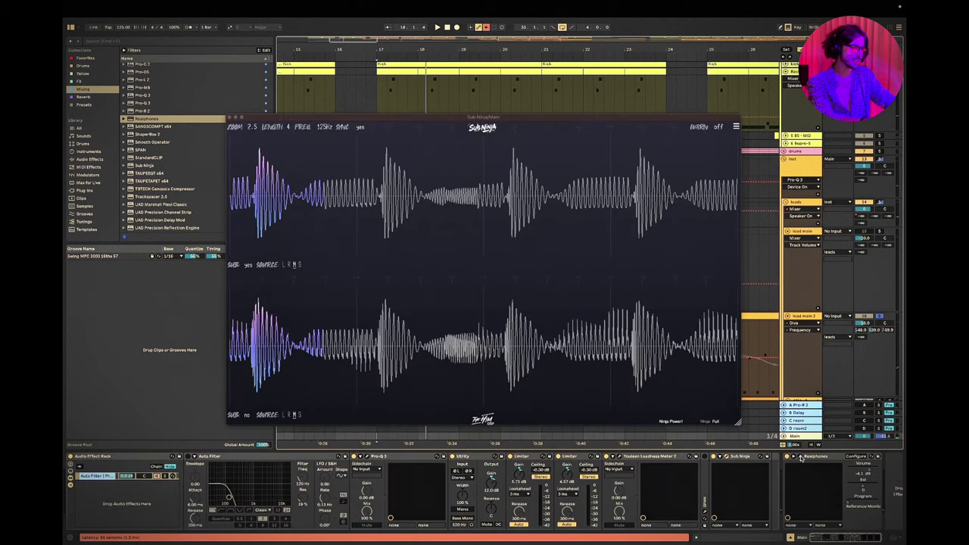
left_click(800, 457)
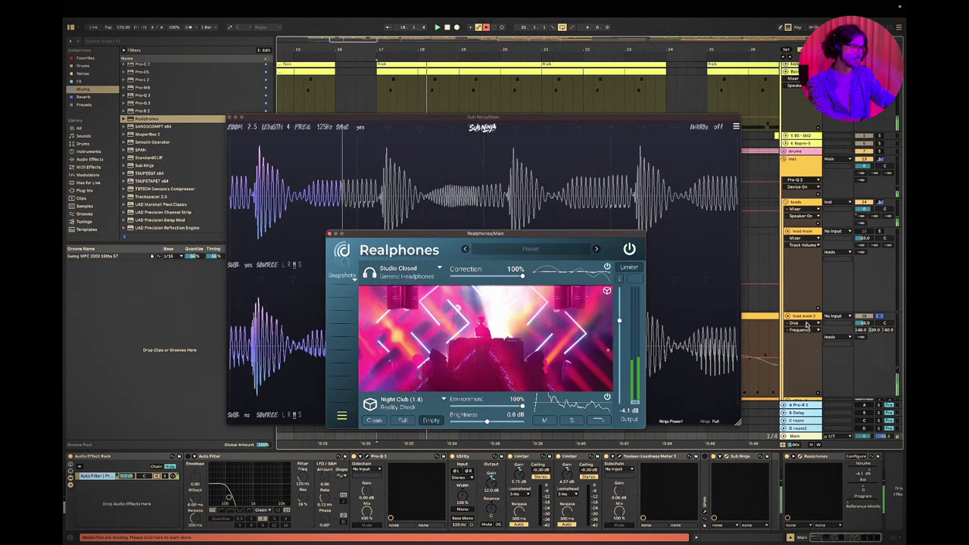
Step: Lengthen Envelope 1's release and decay in Diva on the lead main 2 track, and close the synth window
left_click(804, 317)
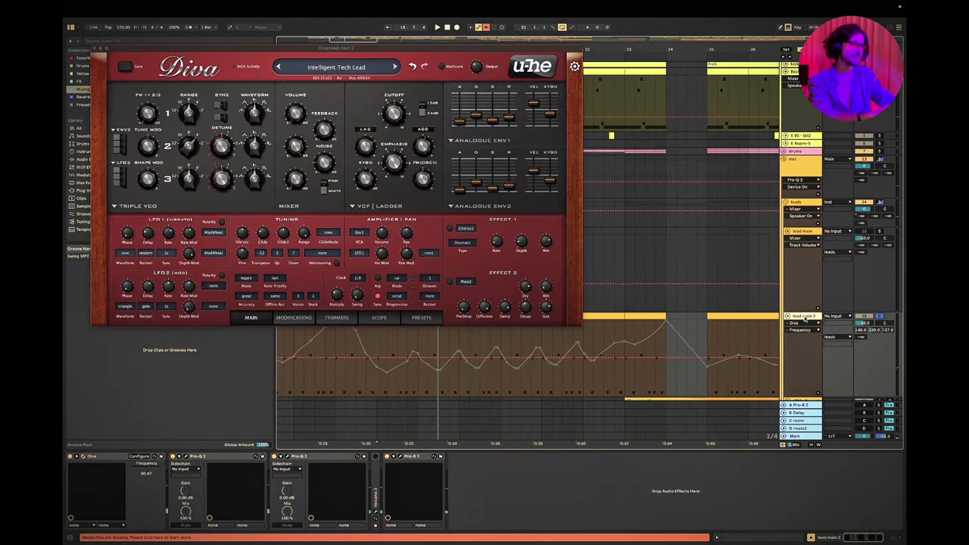
left_click_drag(511, 124, 510, 115)
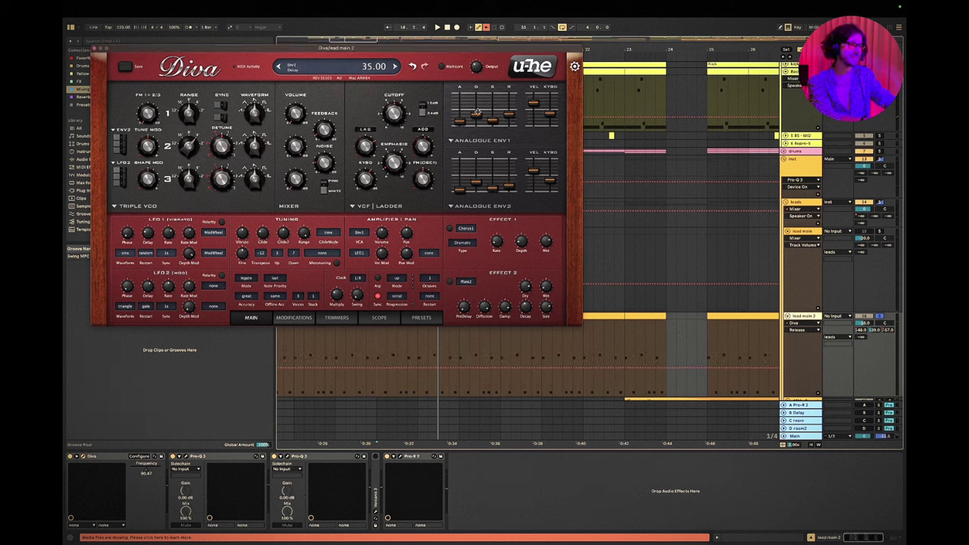
left_click_drag(477, 112, 477, 111)
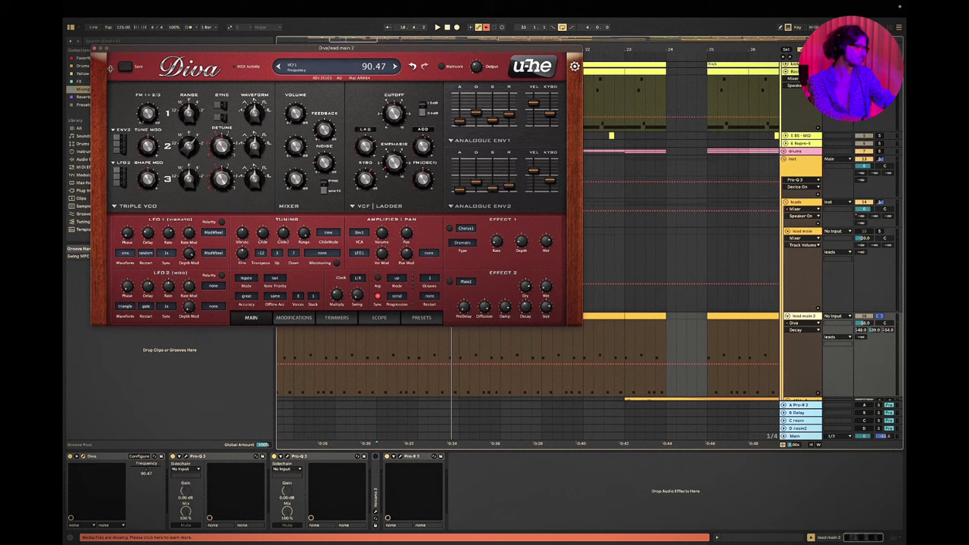
left_click(94, 49)
Step: Switch to Keynote to review the "How to control dynamics/energy" slide and return to Ableton Live
key("super+Tab")
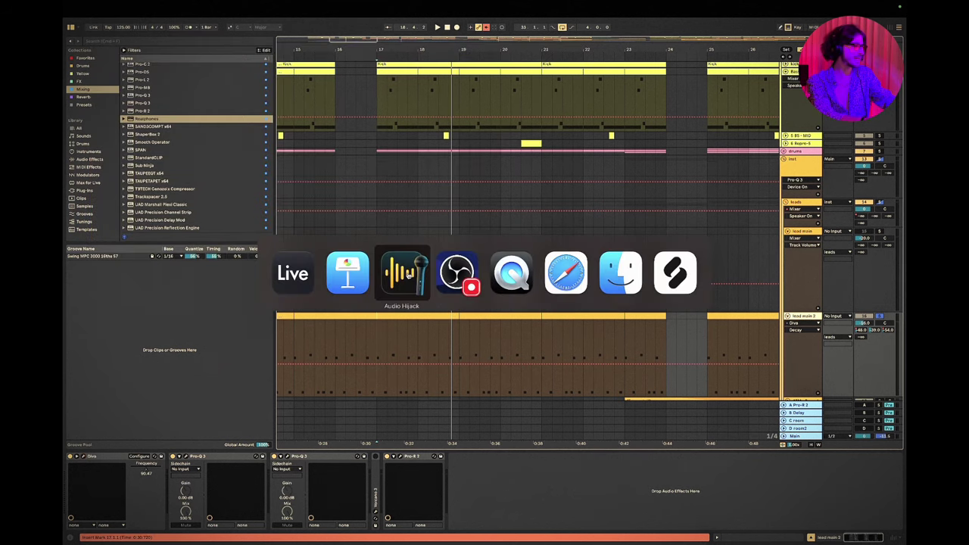
key("Escape")
key("super+Tab")
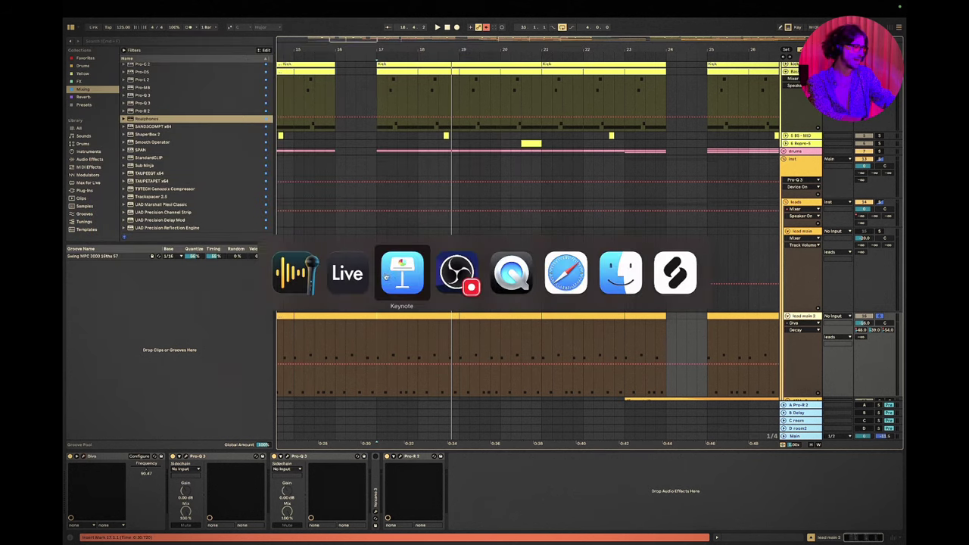
left_click(414, 271)
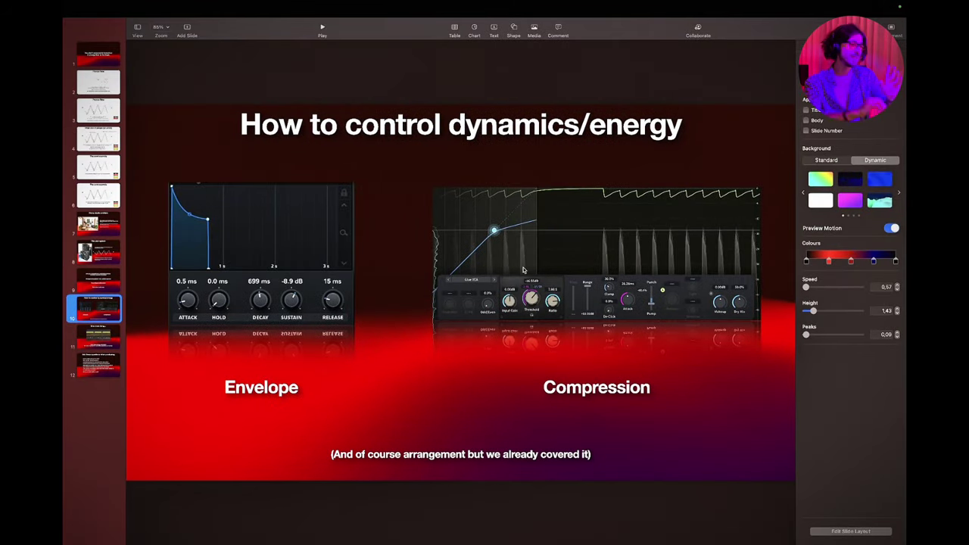
key("super+Tab")
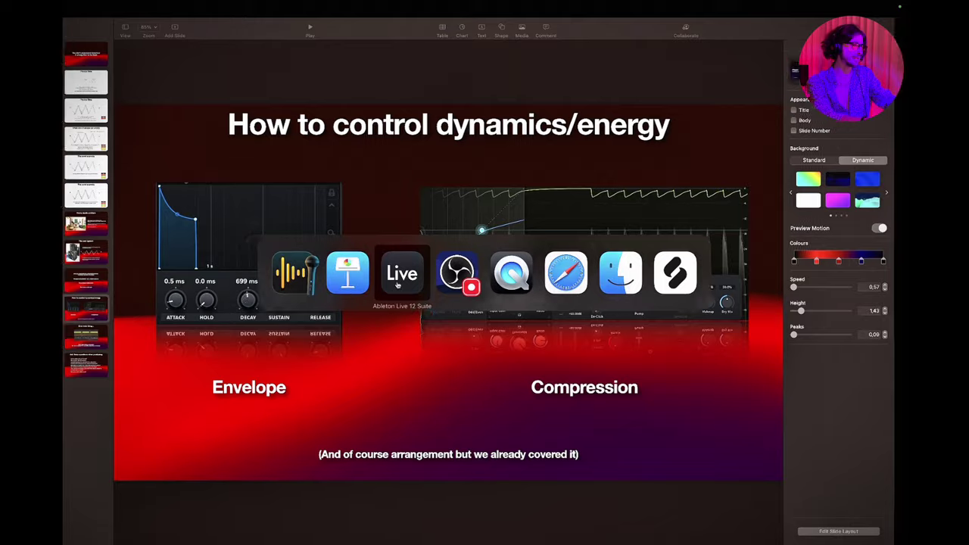
Step: Play from bar 17, reopen Diva on lead main 2, readjust Envelope 1's decay and set its release to 29
scroll(564, 317, "down", 3)
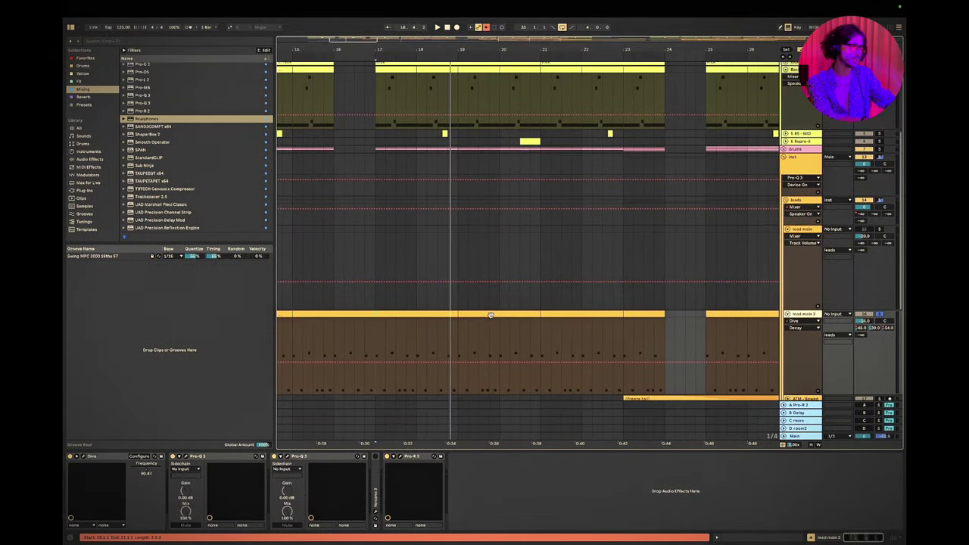
scroll(390, 288, "down", 2)
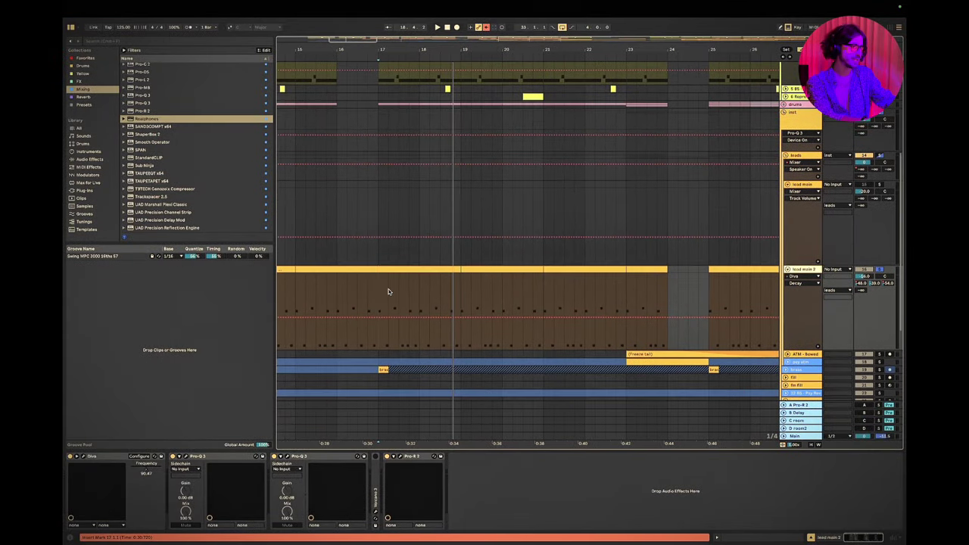
scroll(380, 284, "up", 3)
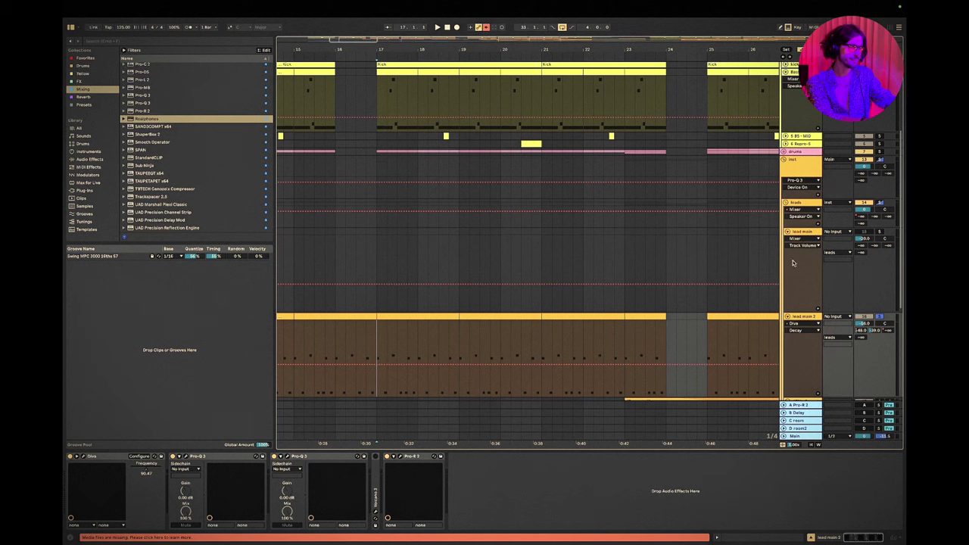
scroll(799, 317, "down", 2)
scroll(763, 313, "up", 3)
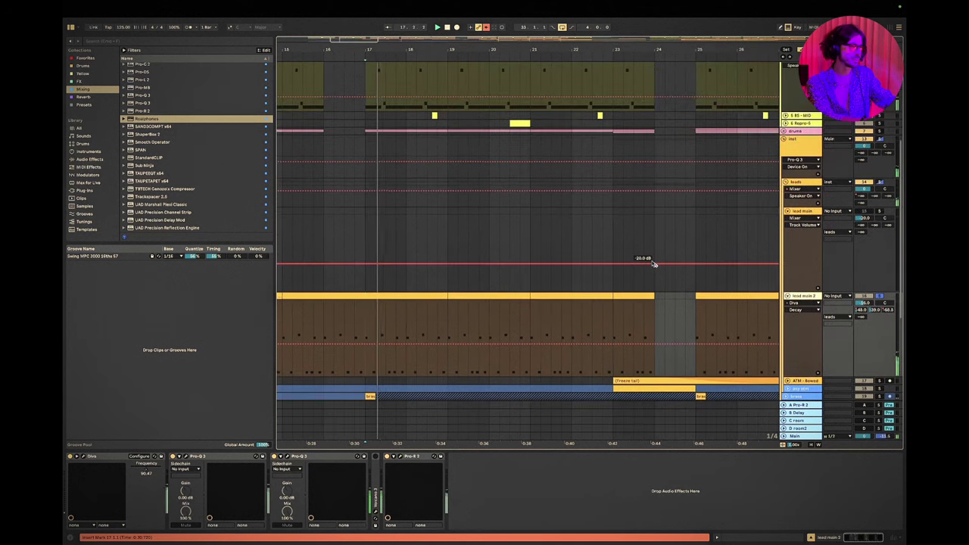
left_click(78, 457)
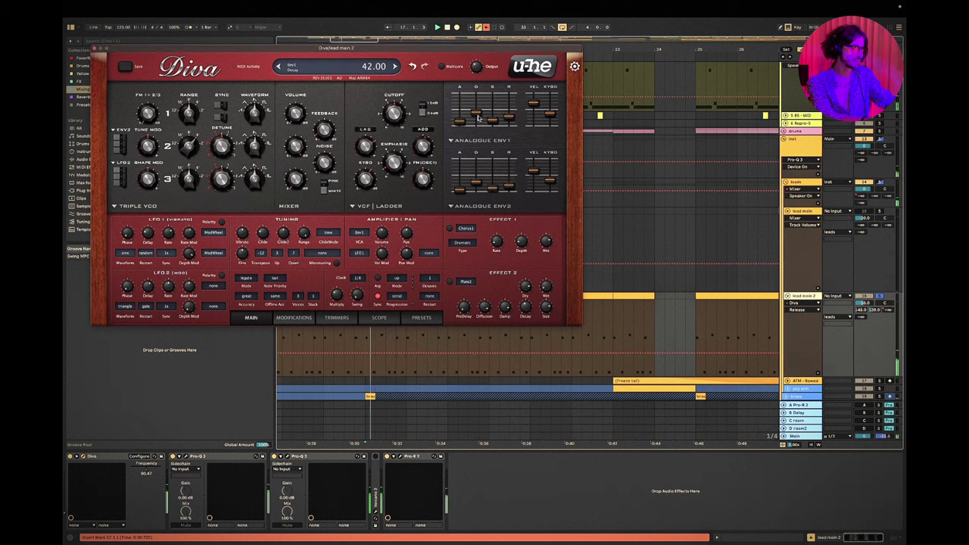
left_click_drag(477, 113, 512, 118)
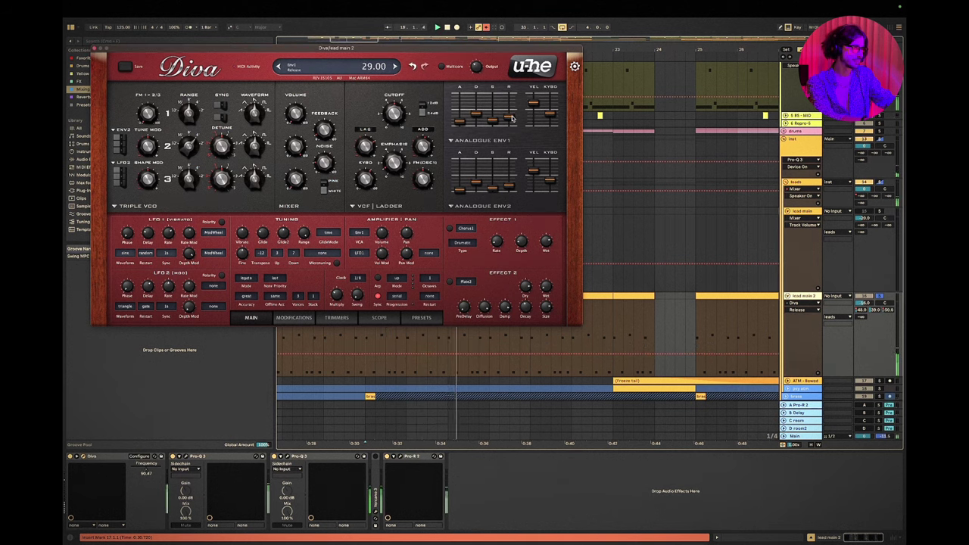
Step: Open Pro-MB on the inst group track and play the section from bar 17 to watch its compression
left_click(805, 149)
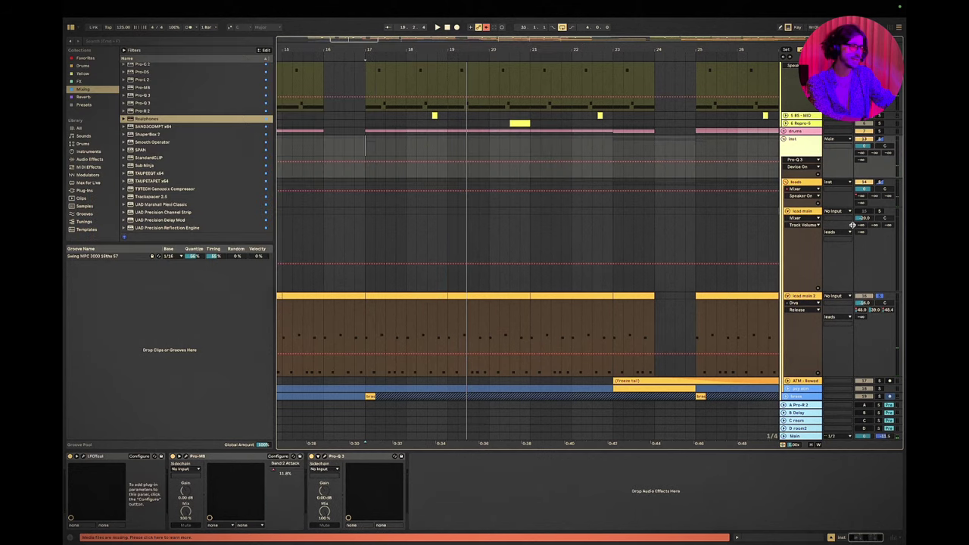
scroll(853, 54, "up", 1)
left_click(186, 457)
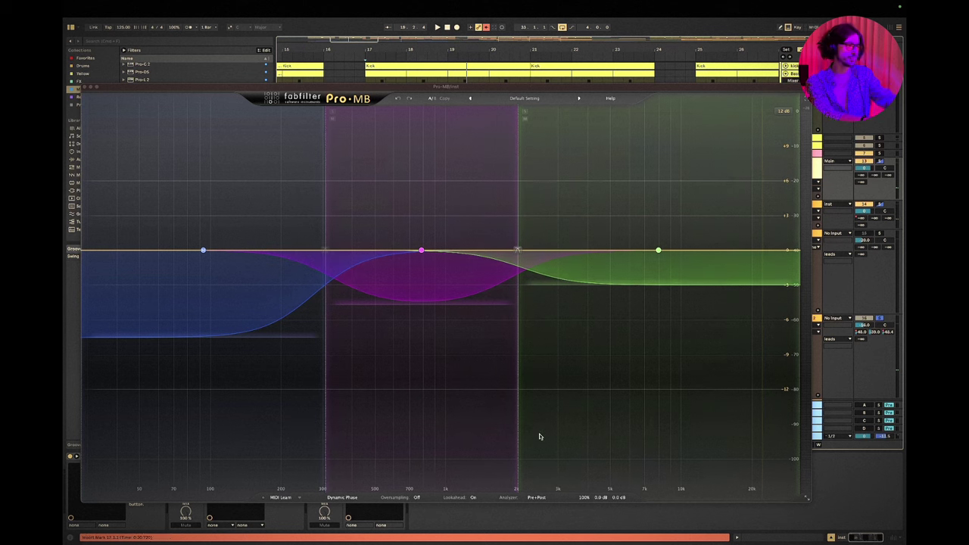
key("space")
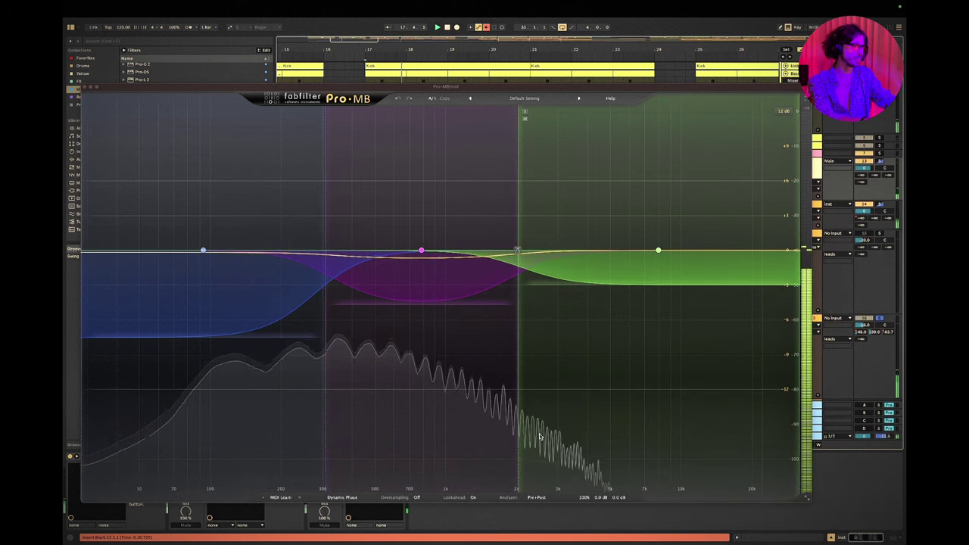
Step: Lower the thresholds of the middle and low bands in Pro-MB on the inst group during playback
left_click(432, 298)
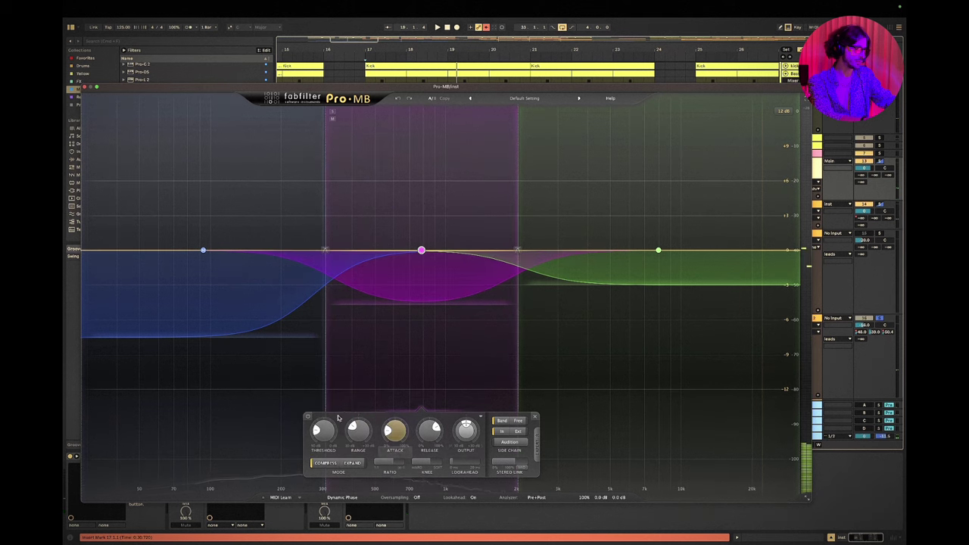
left_click_drag(321, 430, 332, 442)
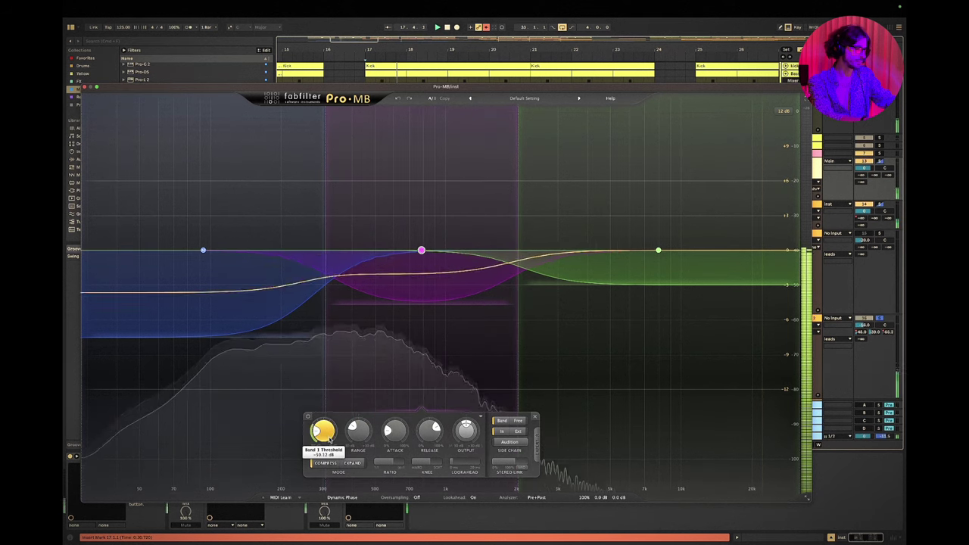
left_click(238, 306)
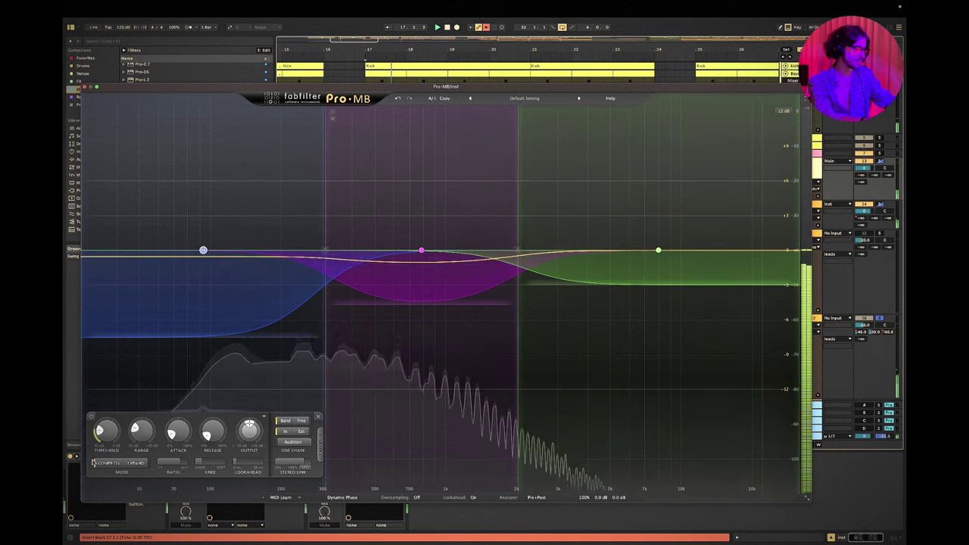
left_click_drag(105, 432, 107, 460)
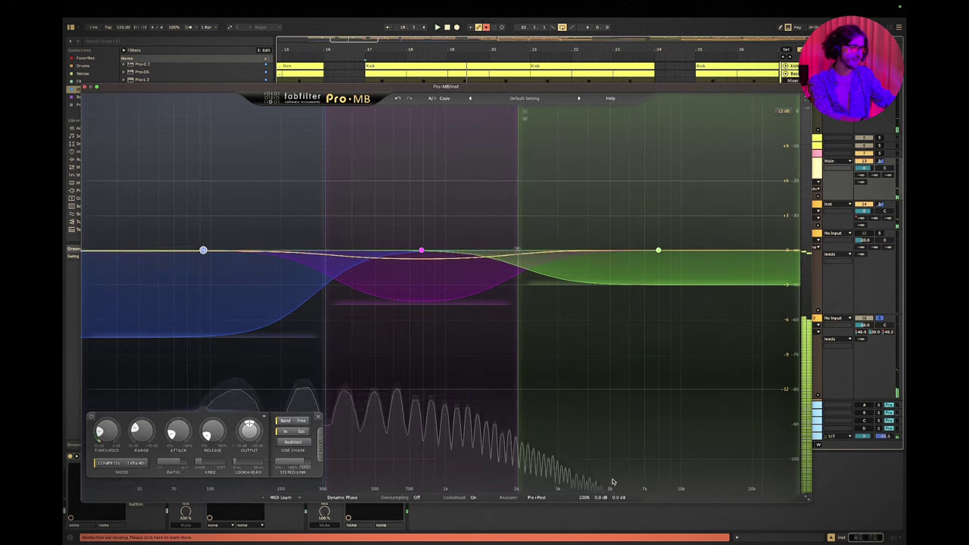
Step: Bypass Pro-MB on the inst group, play the section to hear it uncompressed, and close the plug-in window
mouse_move(583, 489)
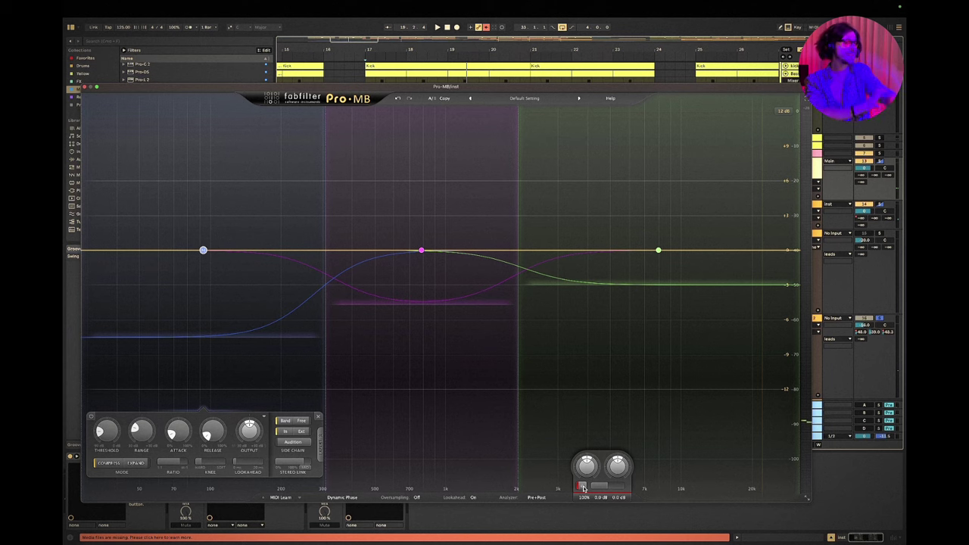
key("space")
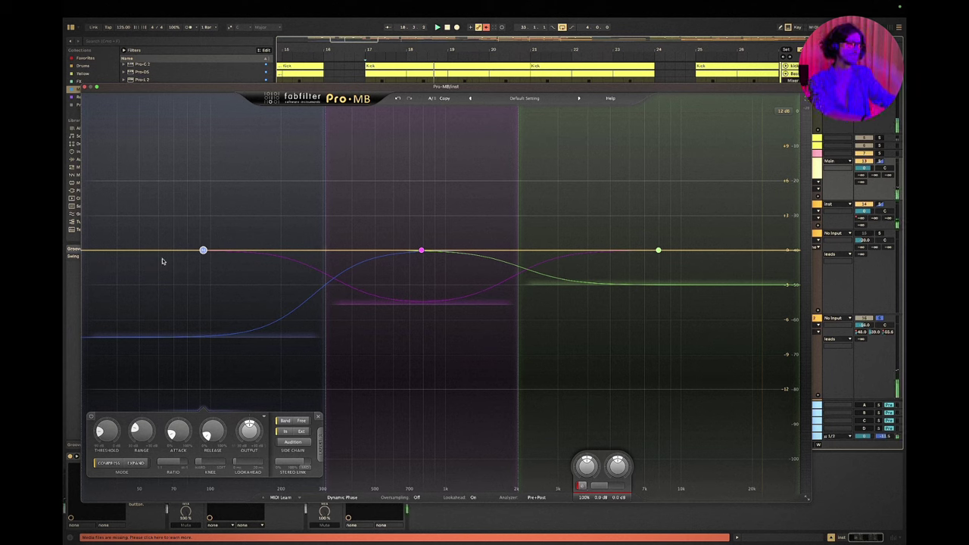
left_click(86, 89)
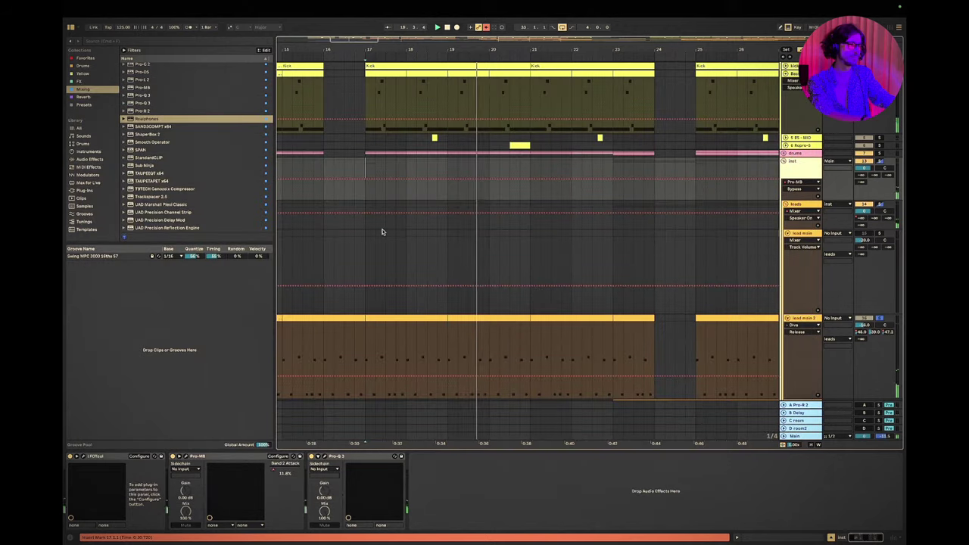
key("space")
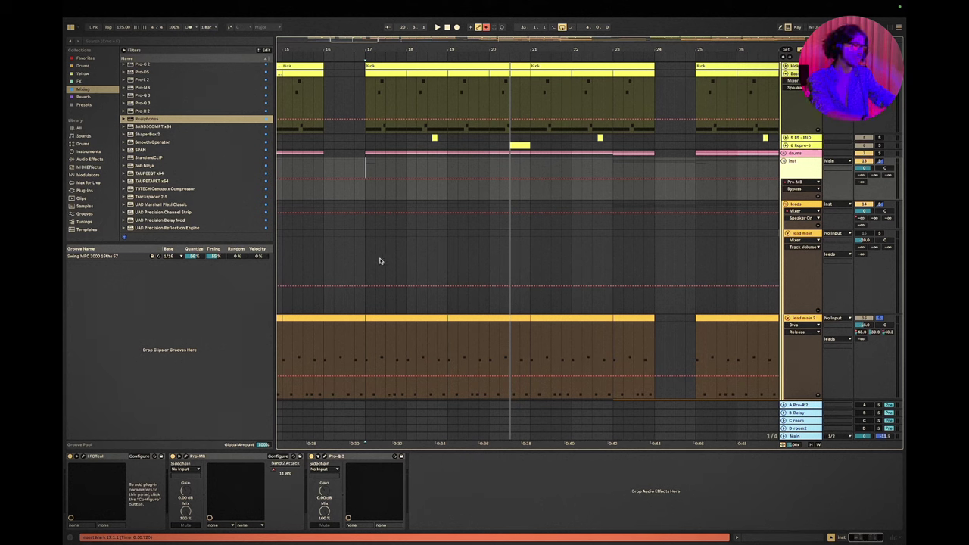
Step: Replay the section from bar 17 to listen to the inst group, and stop playback
left_click(366, 239)
left_click(797, 190)
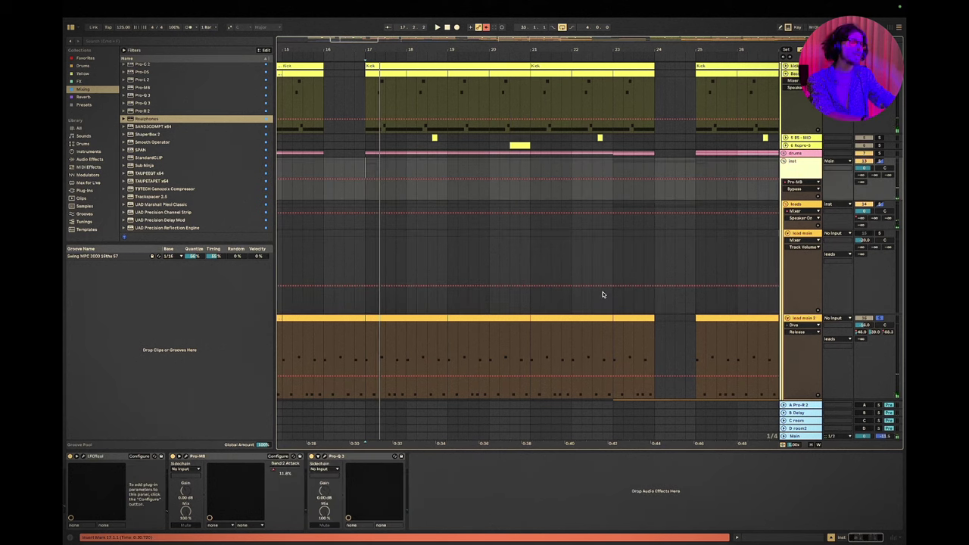
key("space")
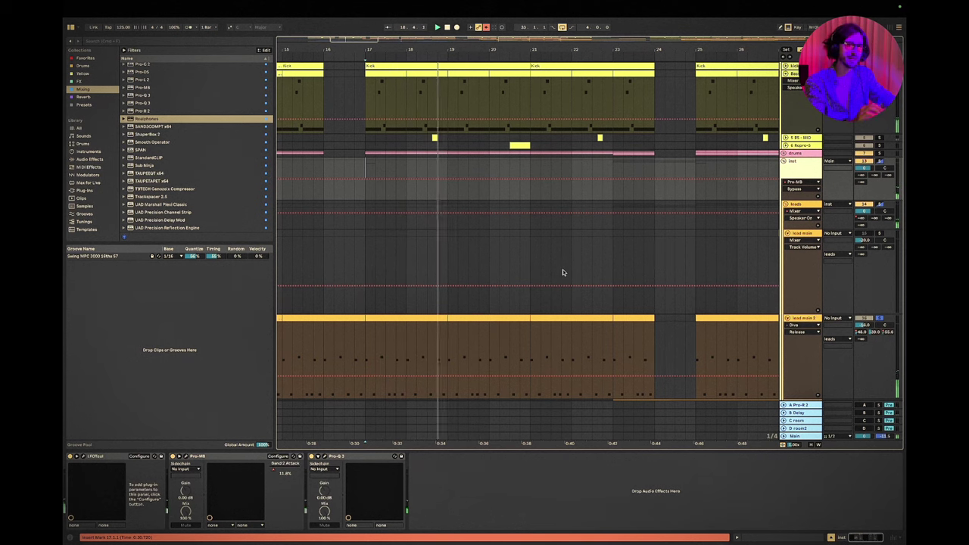
key("space")
Step: Switch to Keynote to show the "One more thing…" slide about automation, and return to Ableton Live
key("super+Tab")
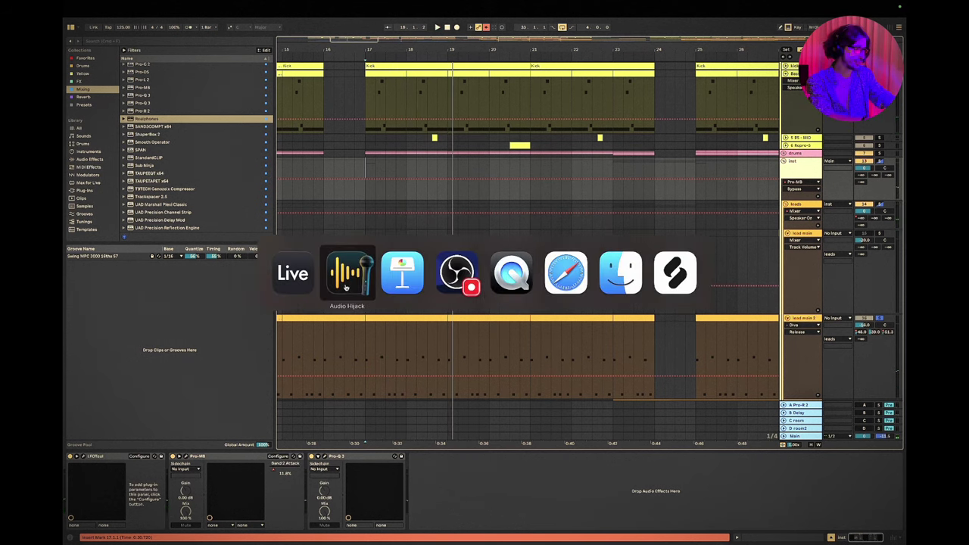
left_click(418, 293)
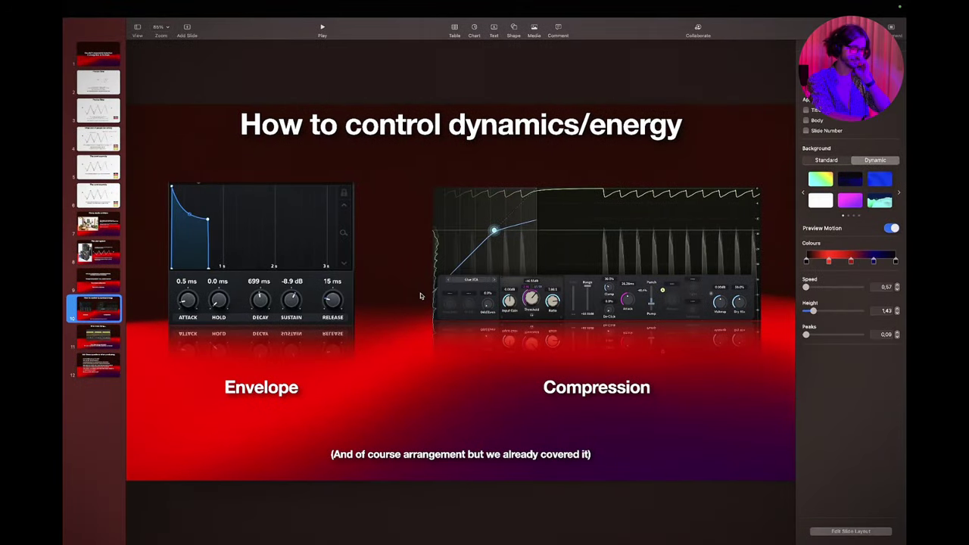
left_click(104, 344)
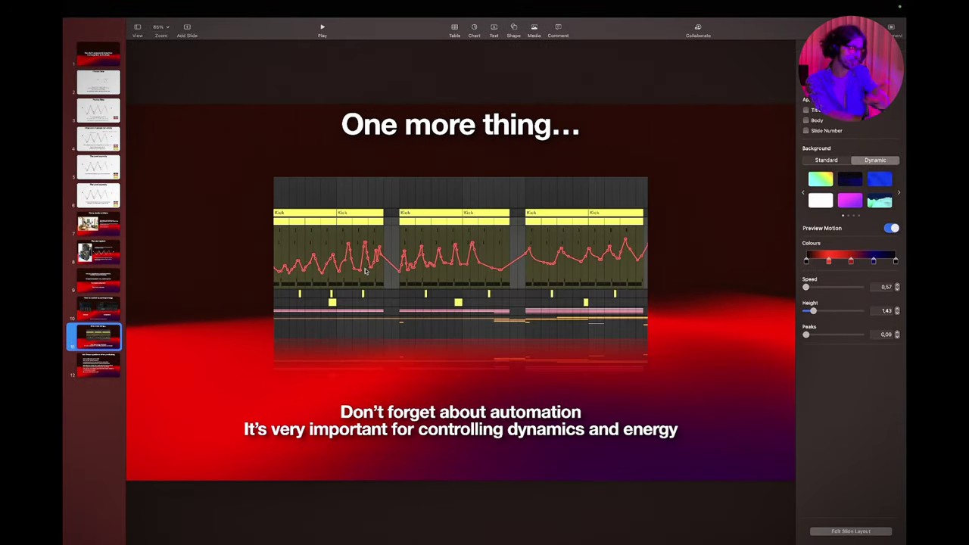
key("super+Tab")
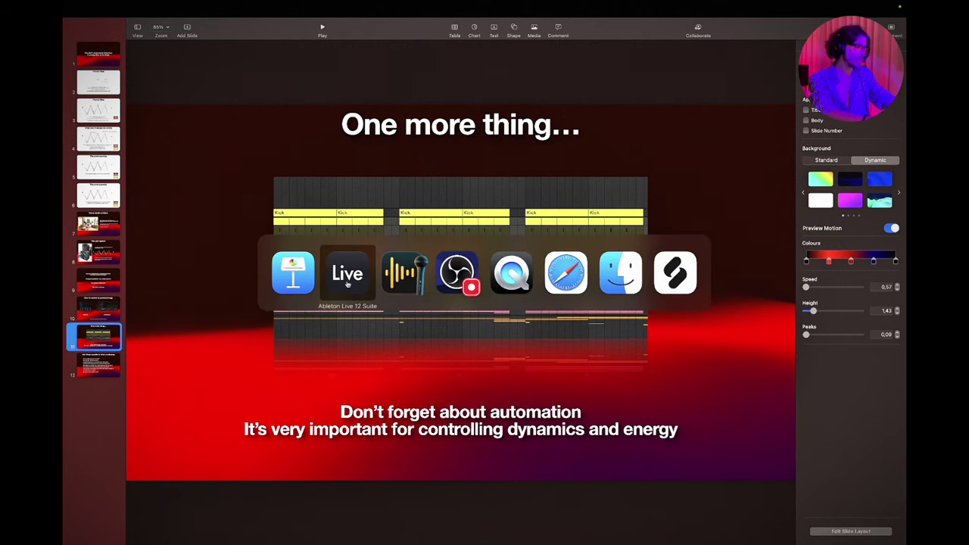
Step: Display the Diva Frequency automation on the bass track around bar 17
scroll(475, 248, "up", 3)
scroll(476, 248, "left", 2)
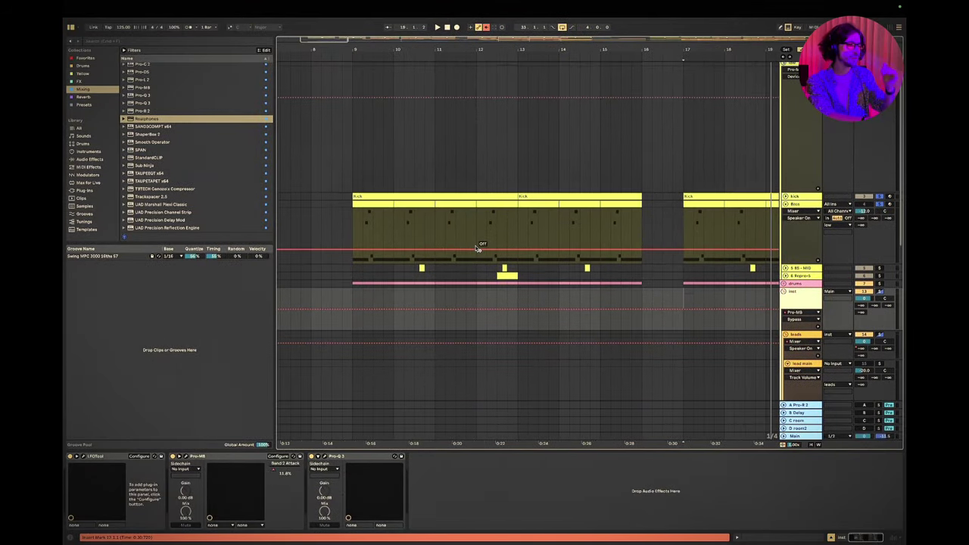
left_click(469, 244)
scroll(445, 228, "right", 2)
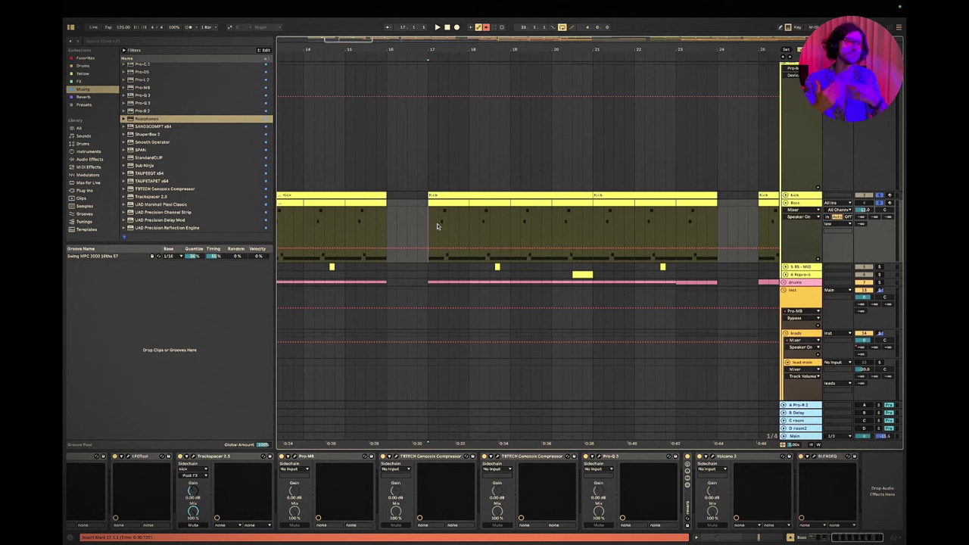
scroll(437, 226, "right", 3)
scroll(437, 226, "down", 1)
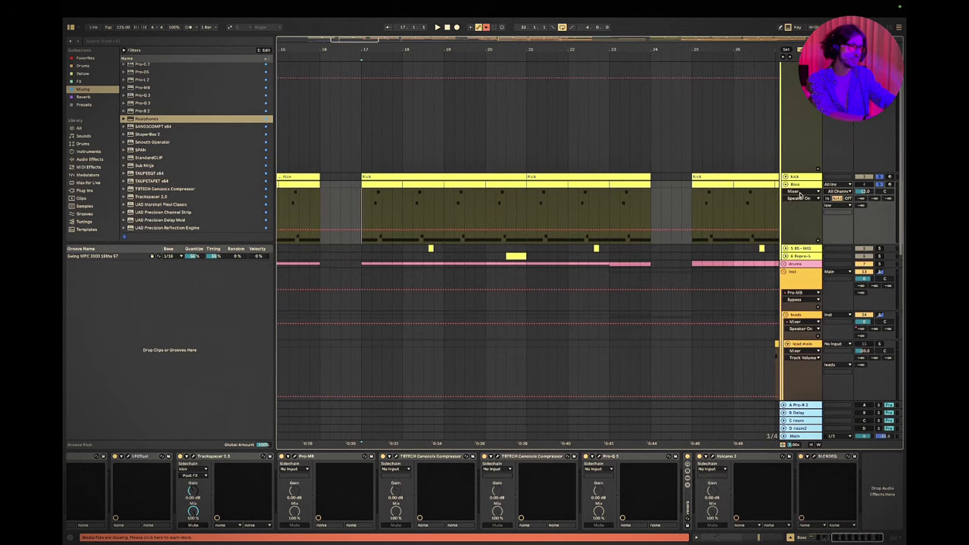
left_click(800, 194)
left_click(804, 211)
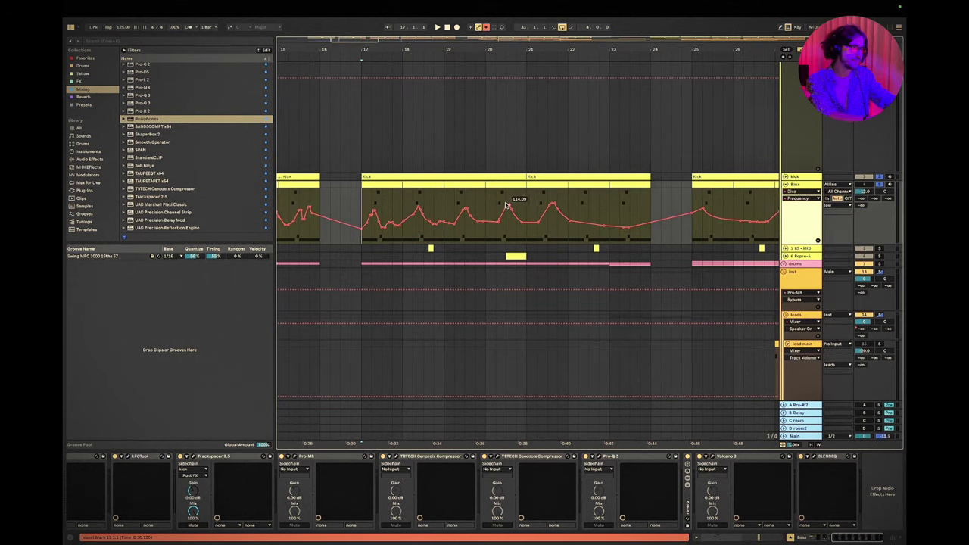
scroll(506, 206, "down", 3)
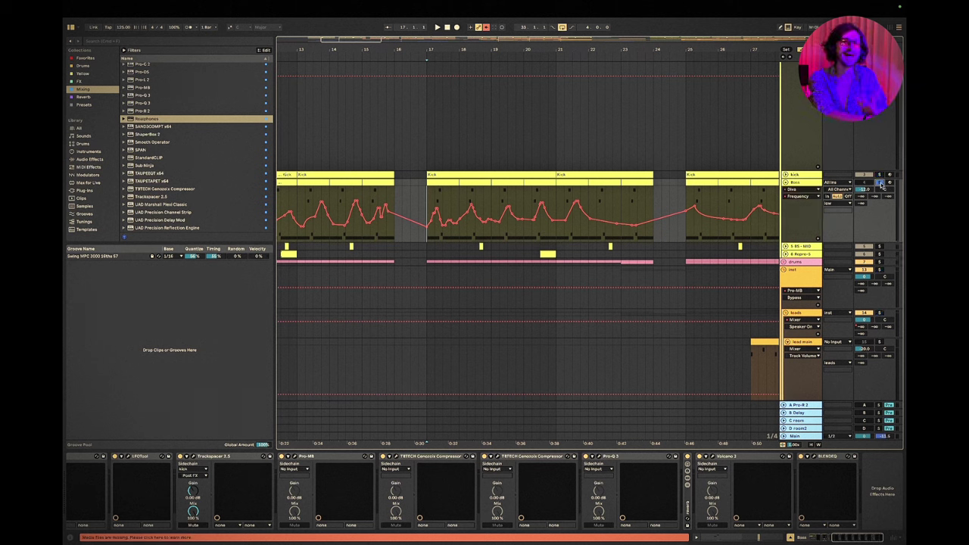
Step: Play the soloed bass and kick from bar 17 and deactivate Volcano on the bass track to compare the sound
key("space")
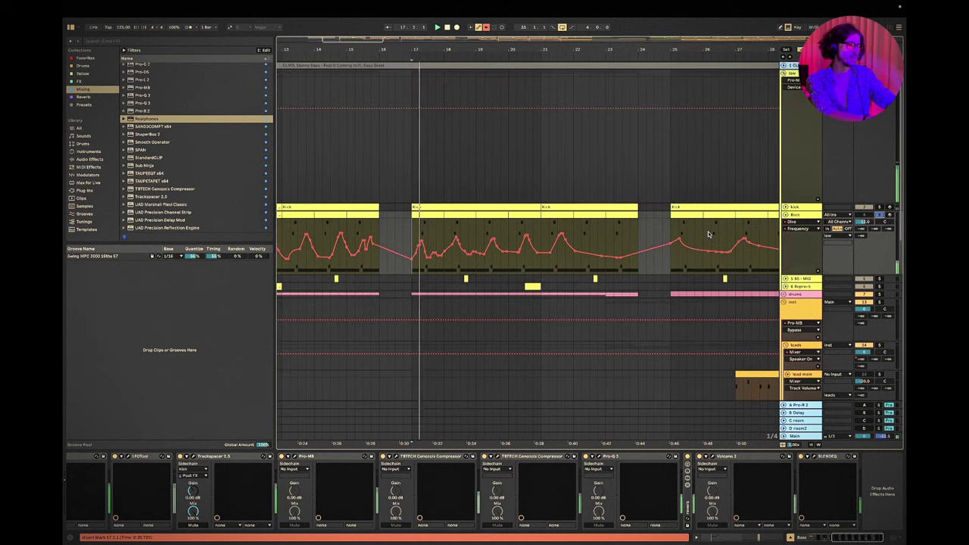
scroll(708, 231, "up", 2)
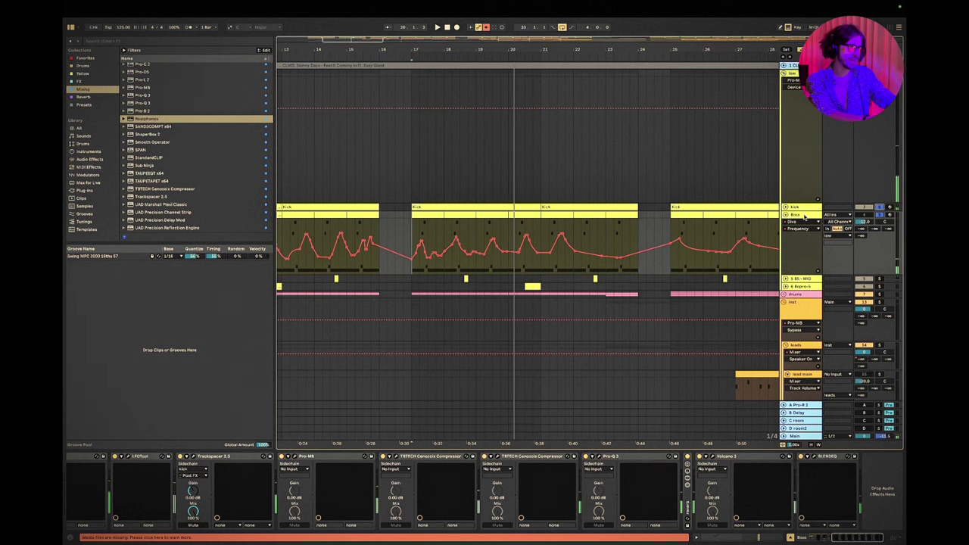
left_click(703, 456)
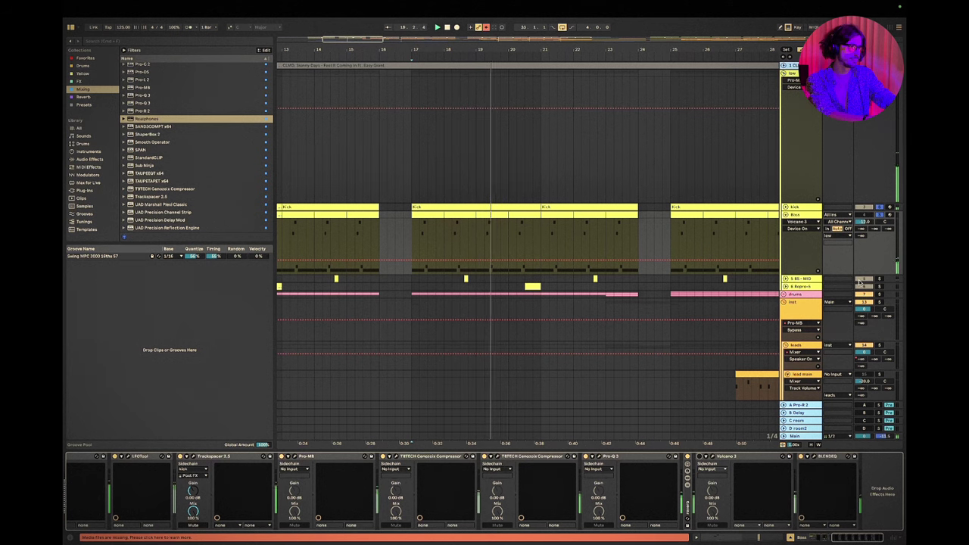
key("space")
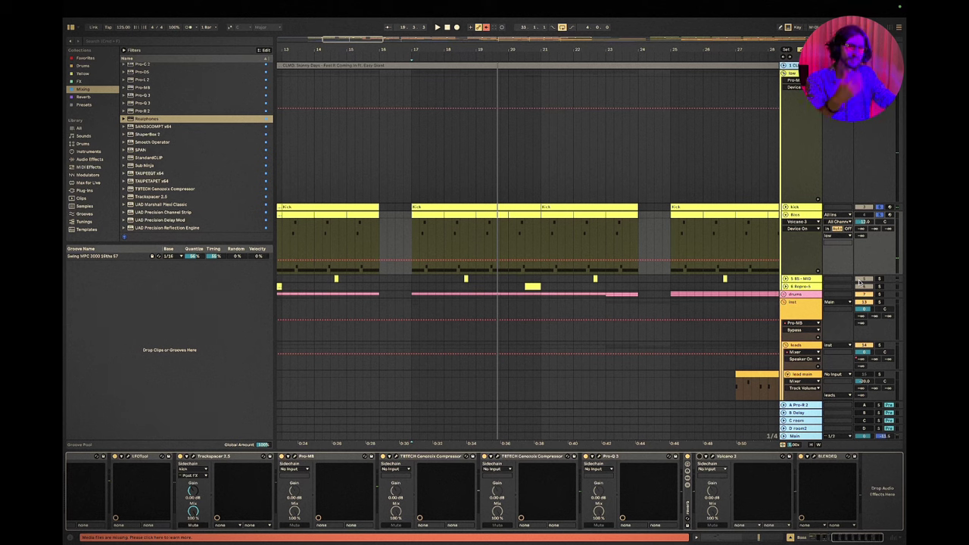
Step: Collapse the bass track and fold the low and inst groups in the arrangement
left_click(784, 216)
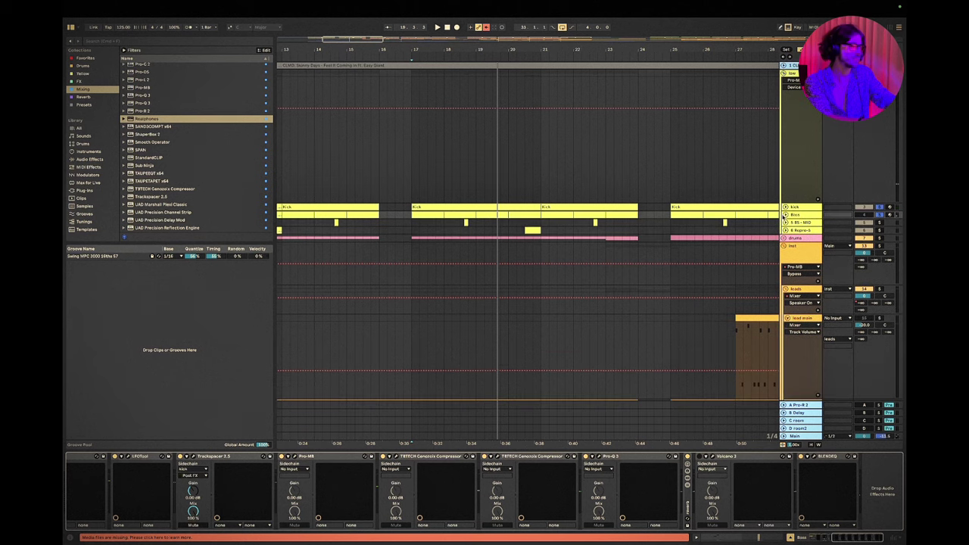
scroll(791, 177, "right", 3)
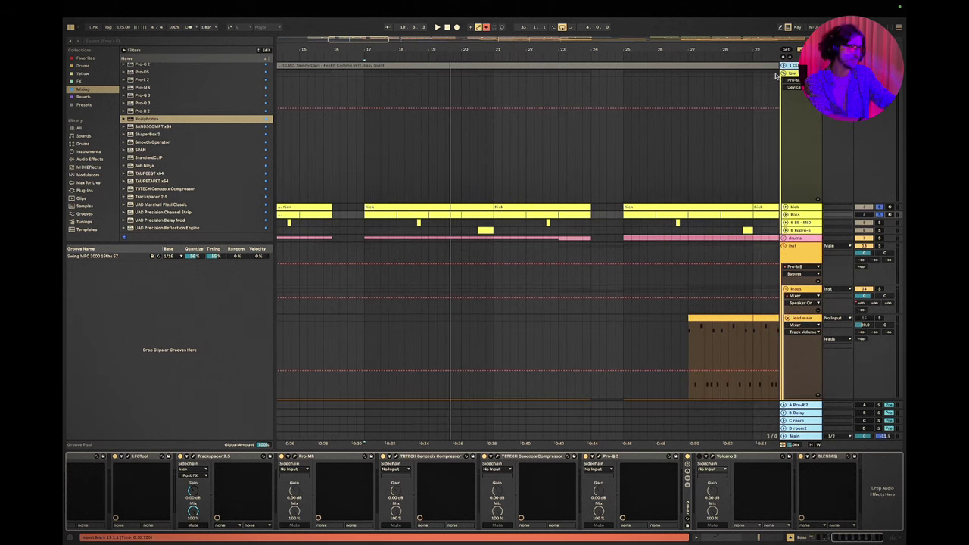
left_click(784, 73)
left_click(784, 90)
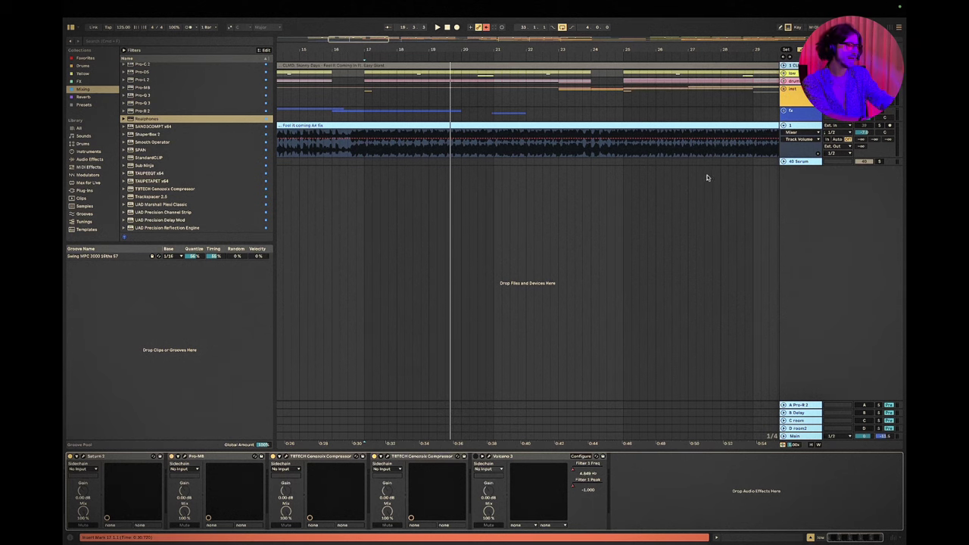
Step: Switch to Keynote and show the "Ask these questions when producing" slide
key("super+Tab")
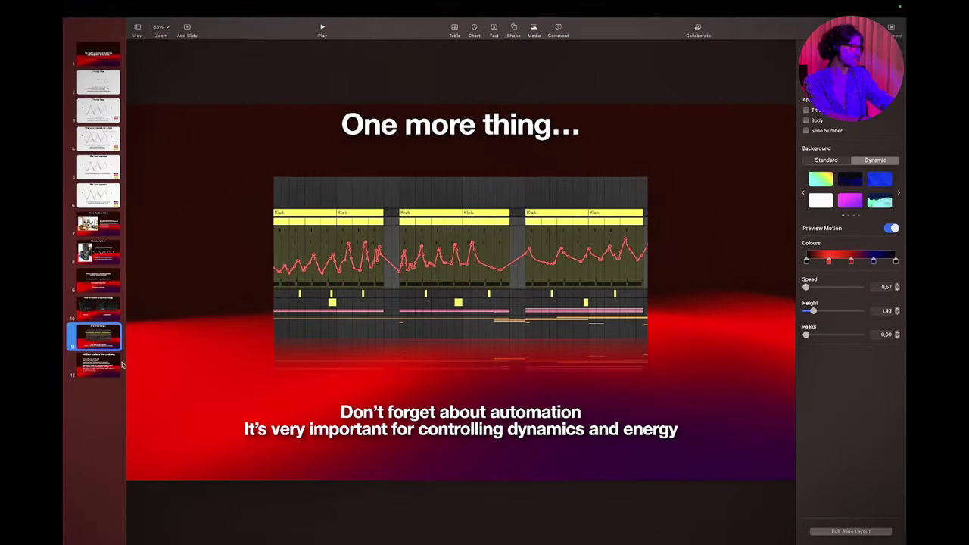
key("Down")
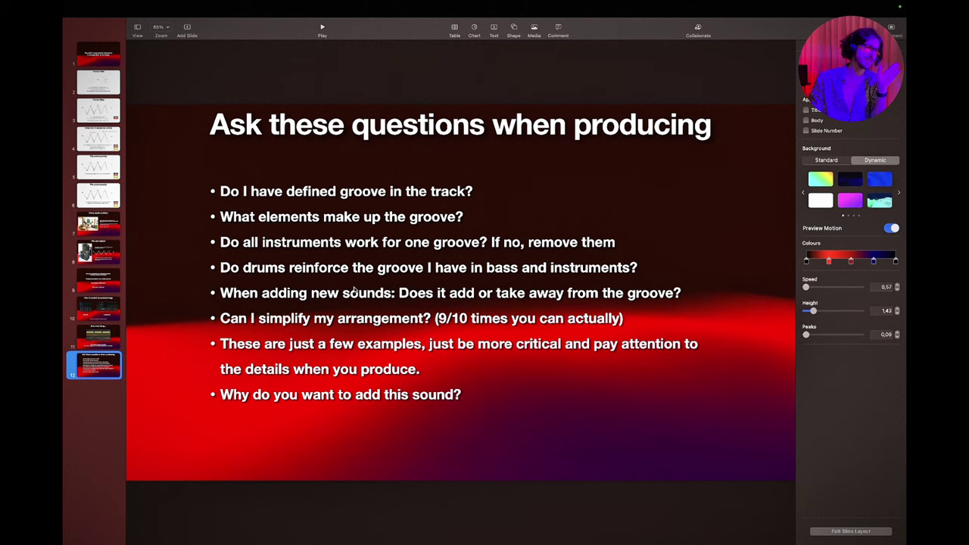